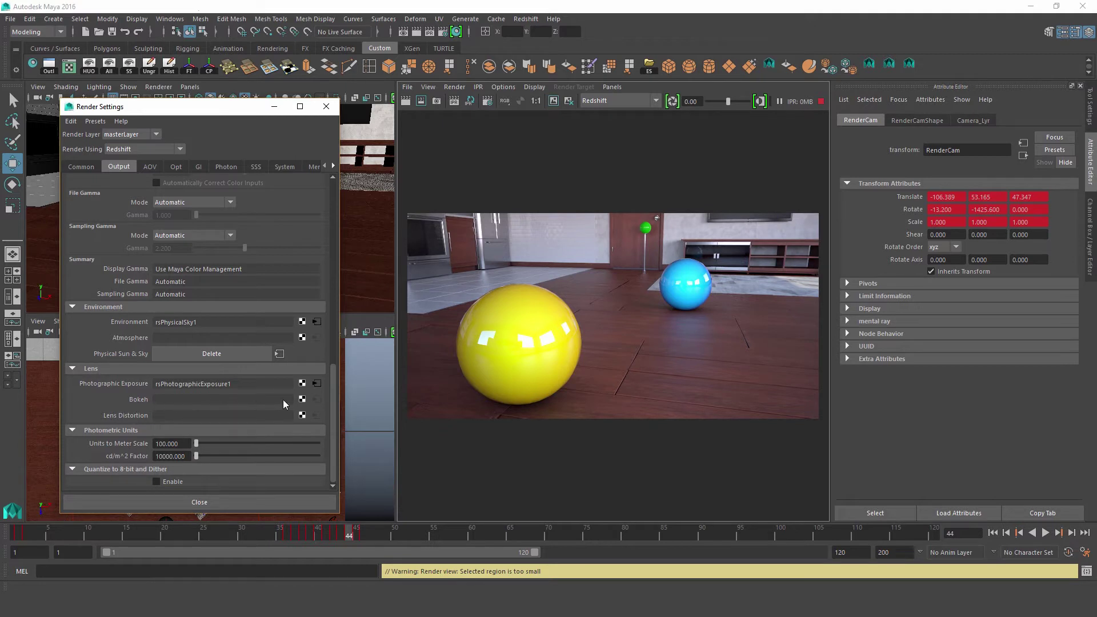
Step: Create a RedshiftBokeh node in the Bokeh lens slot and close the render settings
right_click(302, 398)
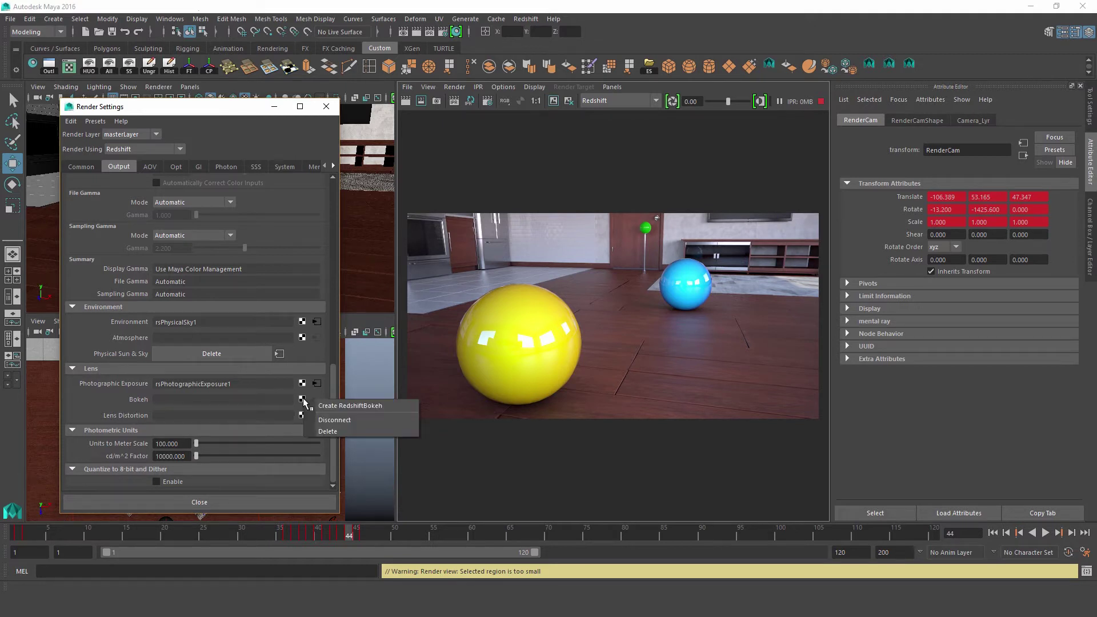
click(330, 406)
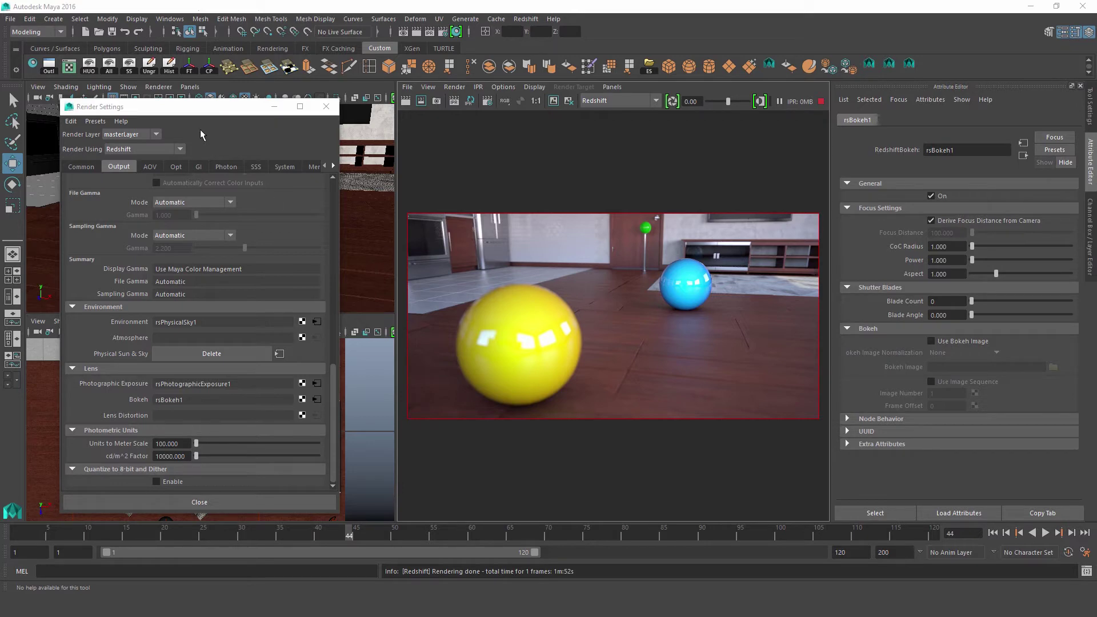
click(327, 106)
Step: Frame the yellow sphere, examine the depth of field from other distances and angles, and restore the camera view at frame 44
click(136, 223)
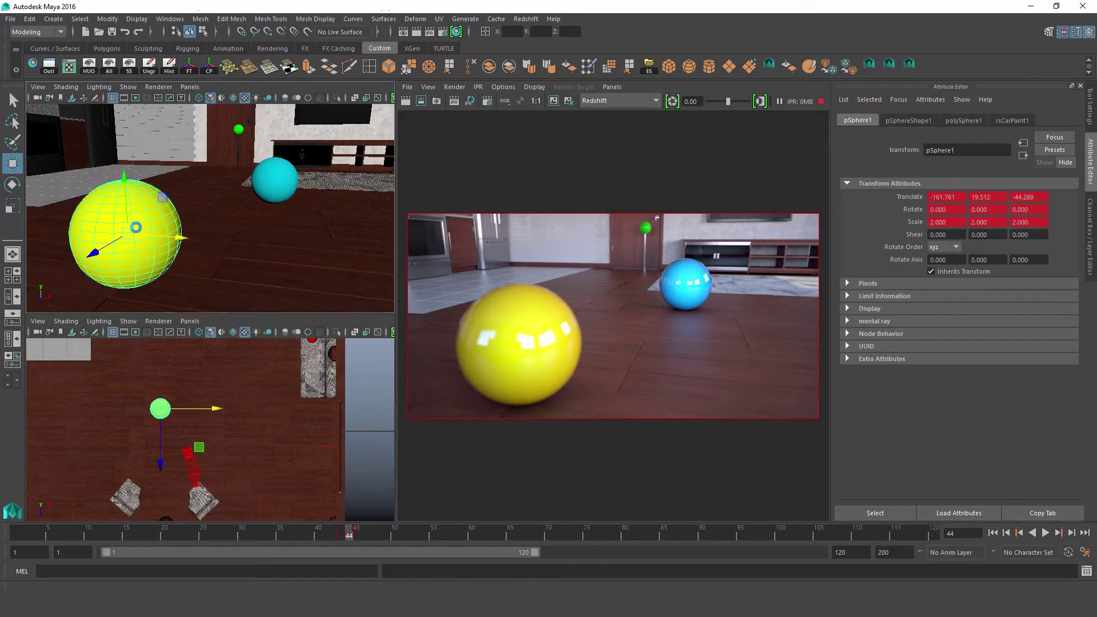
key(f)
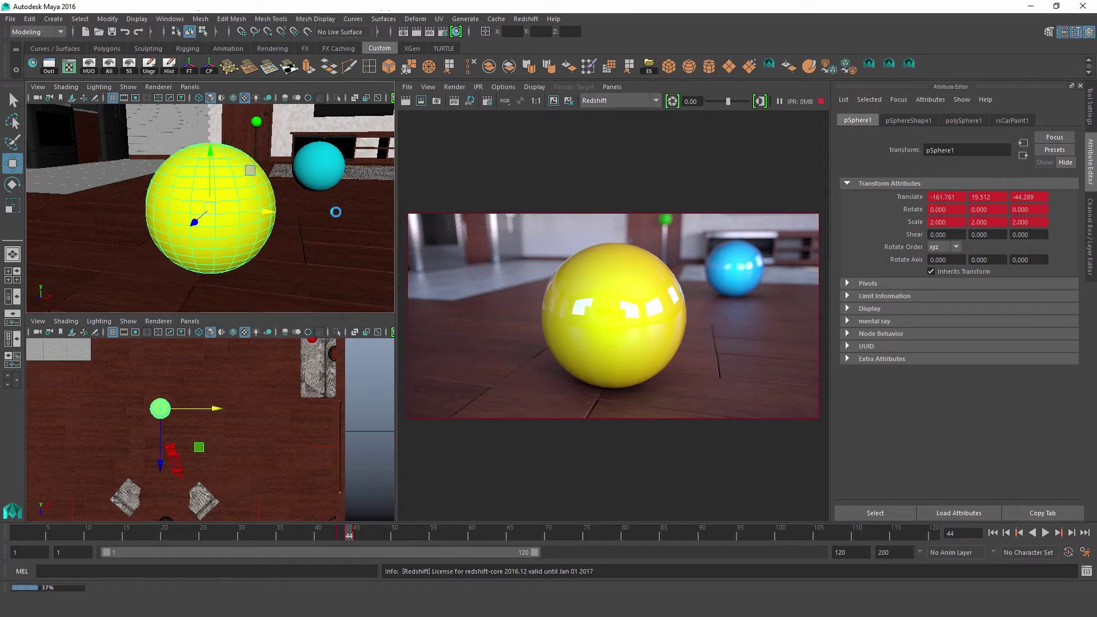
alt+right_drag(336, 211, 307, 199)
alt+drag(307, 198, 196, 217)
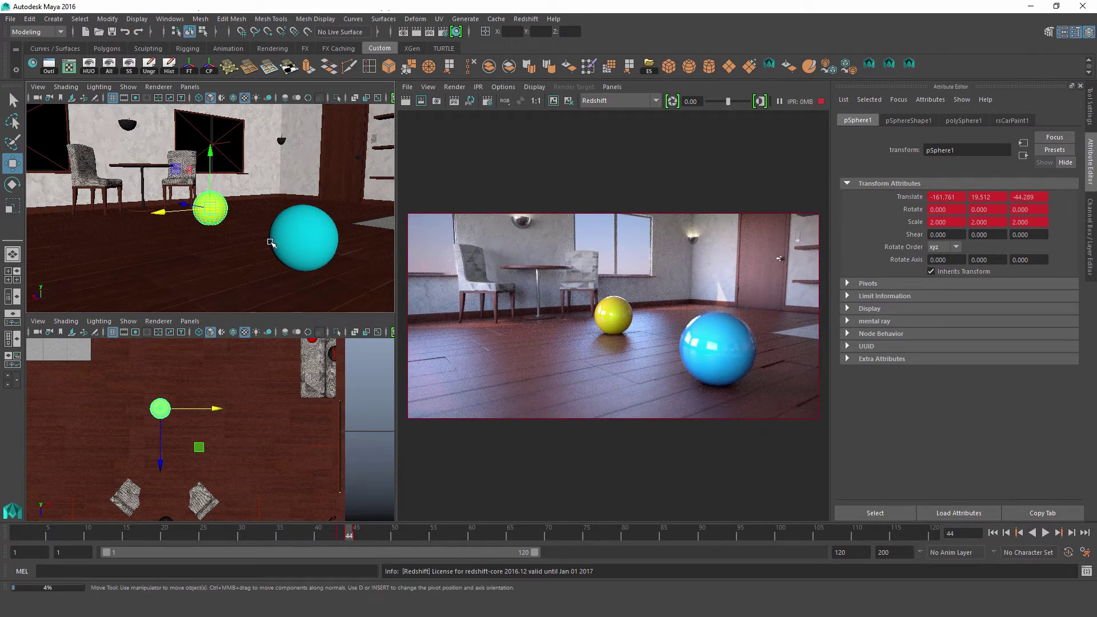
alt+right_drag(237, 235, 287, 249)
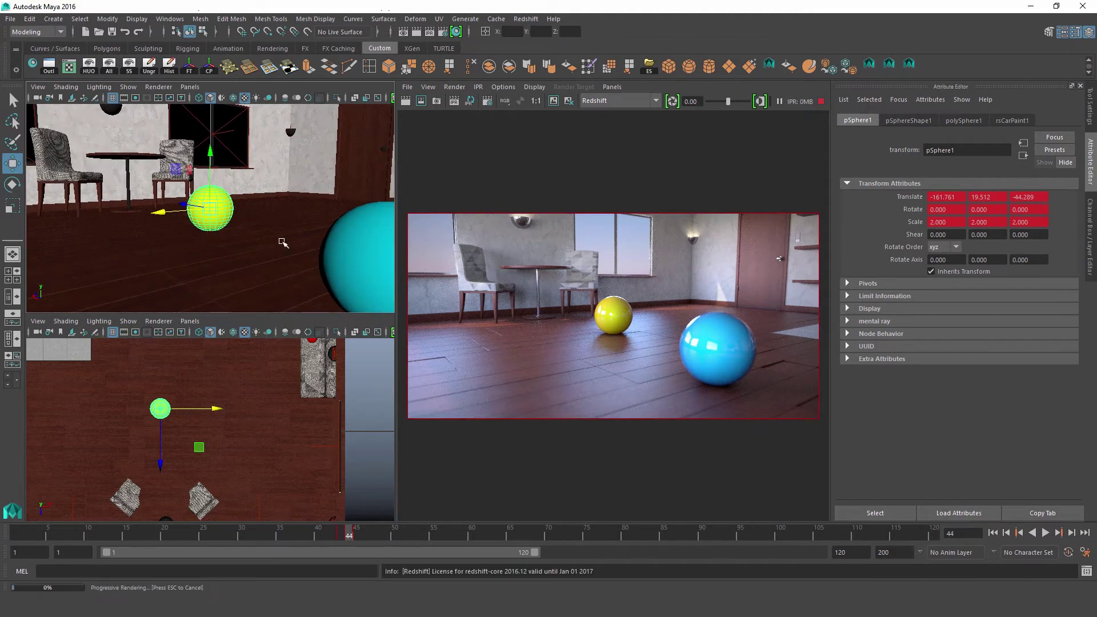
click(355, 536)
drag(355, 538, 348, 535)
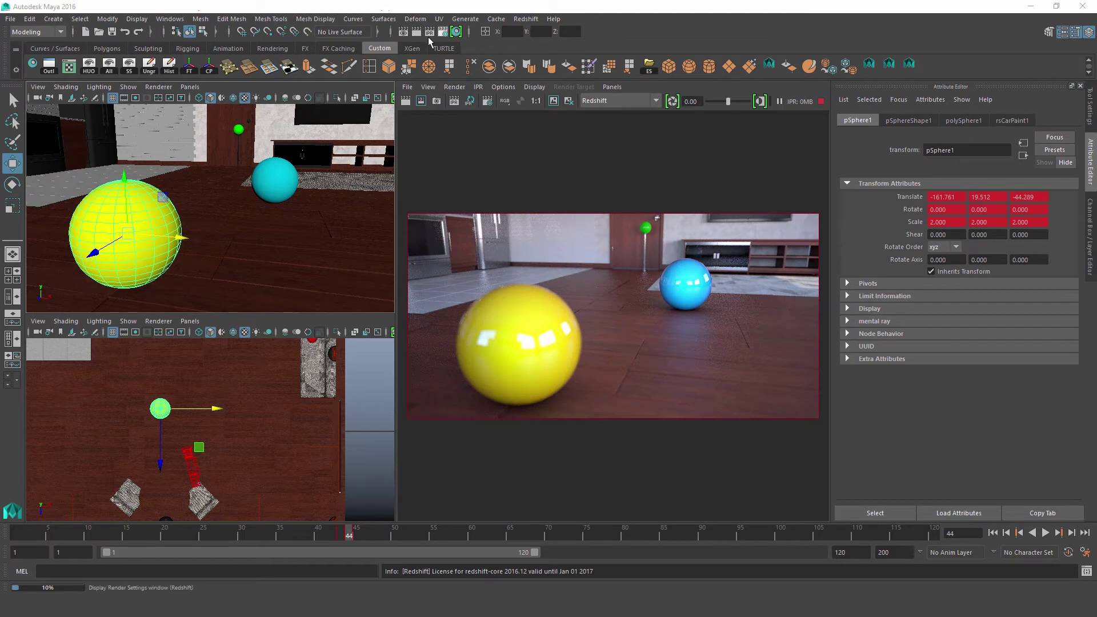
Step: Open rsBokeh1's attributes from the render settings and turn off Derive Focus Distance from Camera
click(430, 32)
drag(420, 183, 163, 109)
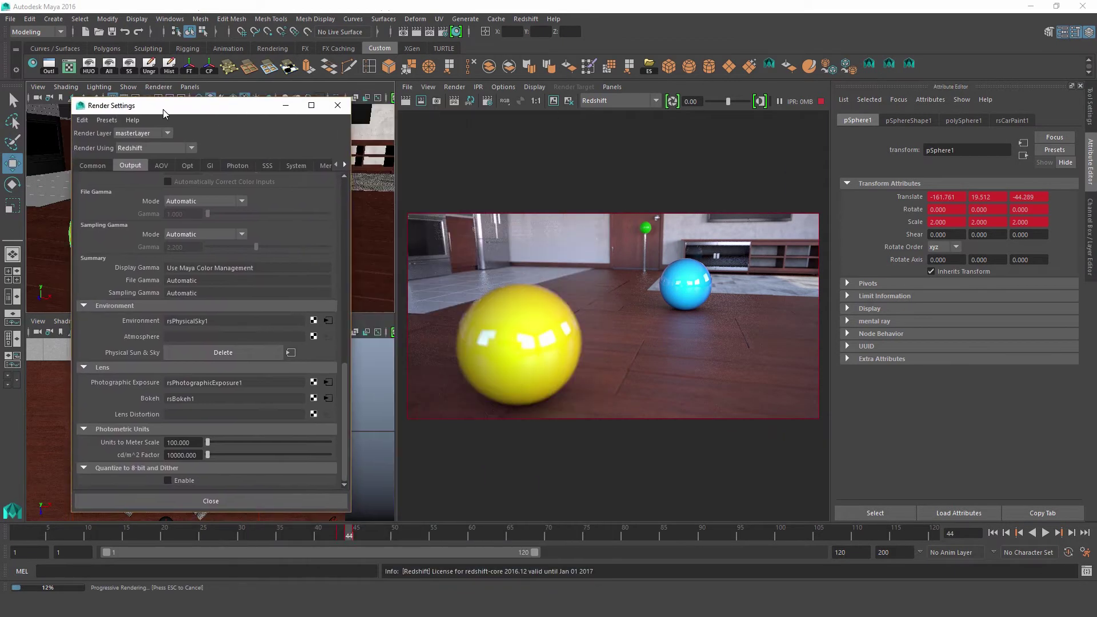
click(328, 399)
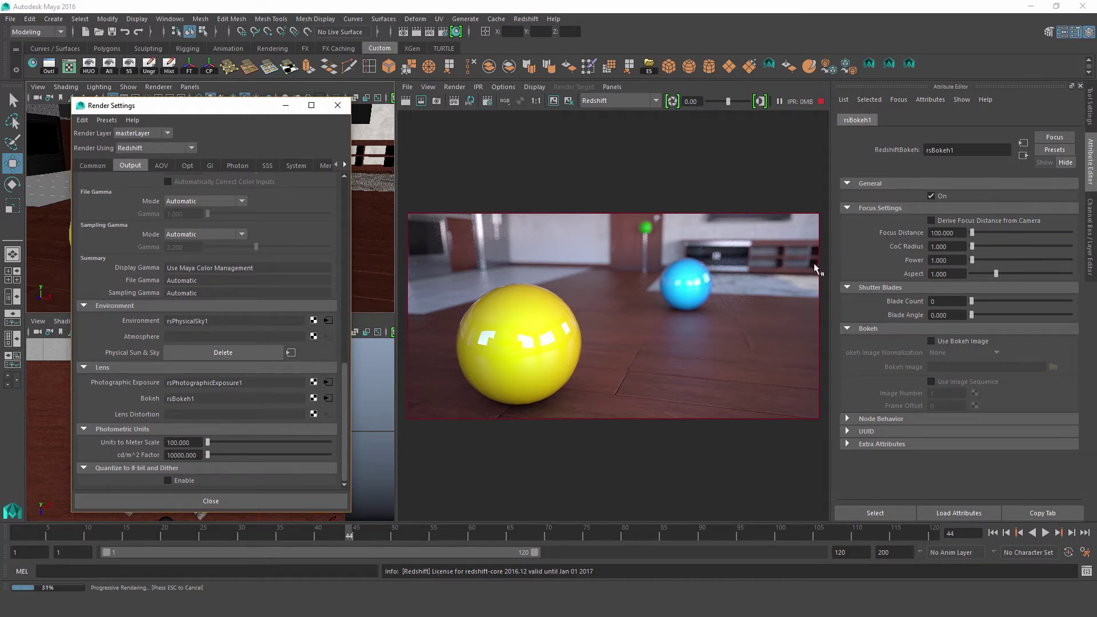
Step: Set the bokeh node's Focus Distance to 250
click(945, 233)
click(767, 193)
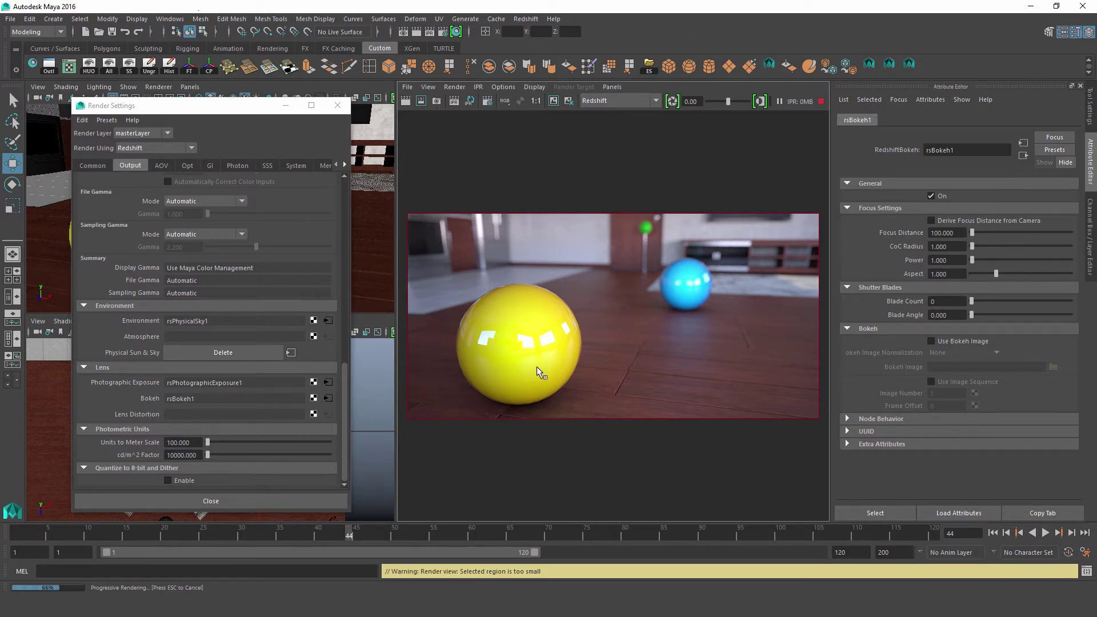
key(Escape)
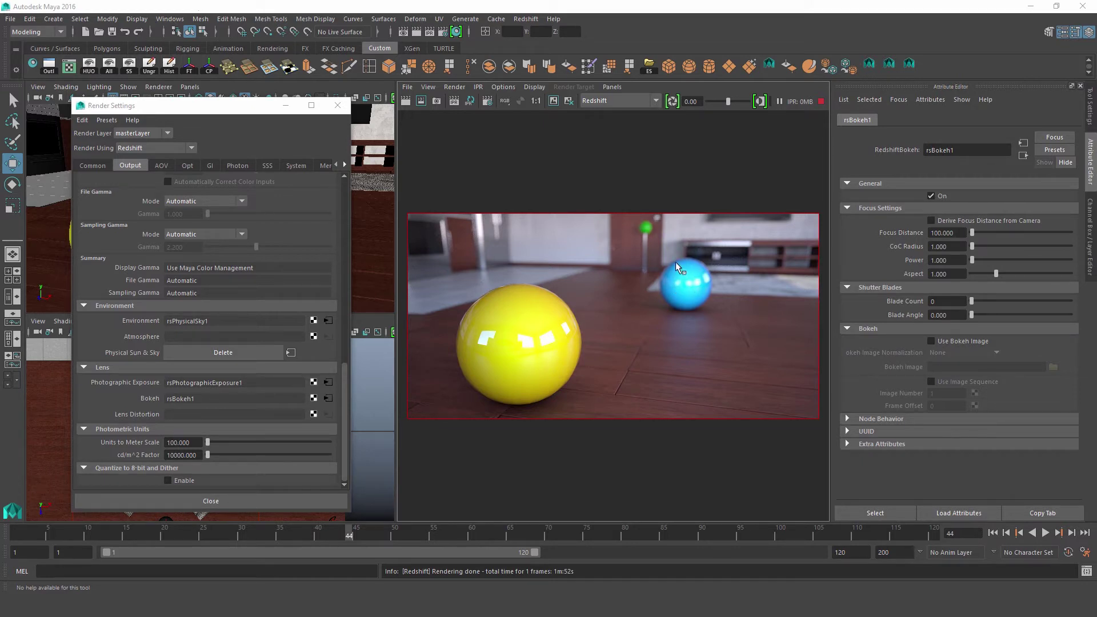
double_click(949, 233)
text(250)
key(Return)
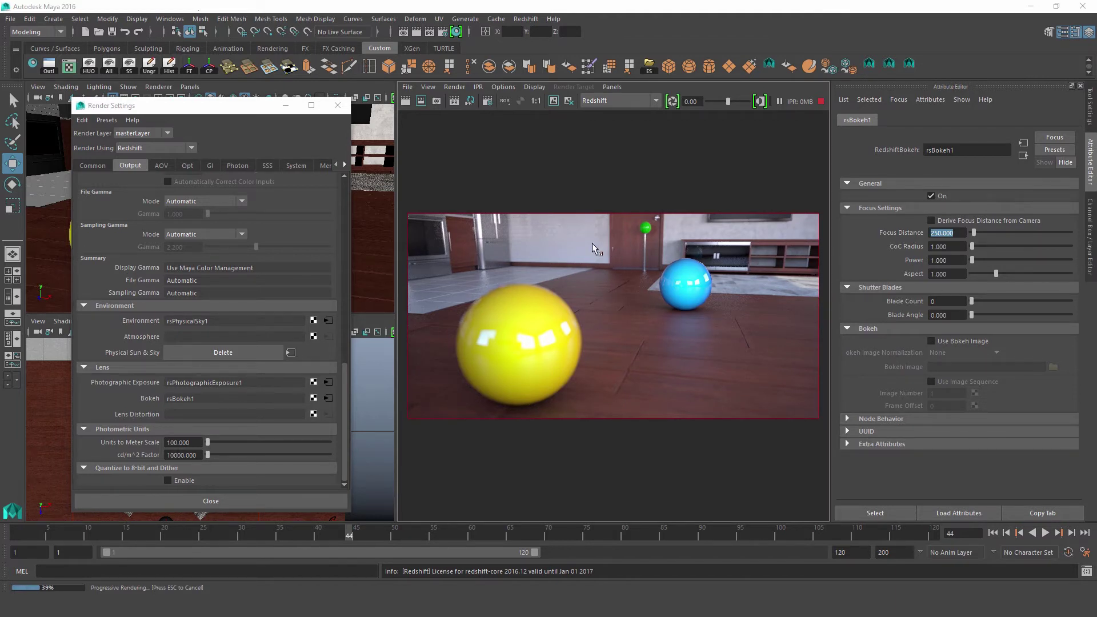
Step: At frame 45, turn Derive Focus Distance from Camera back on and frame a grey floor tile in the camera view
key(alt+period)
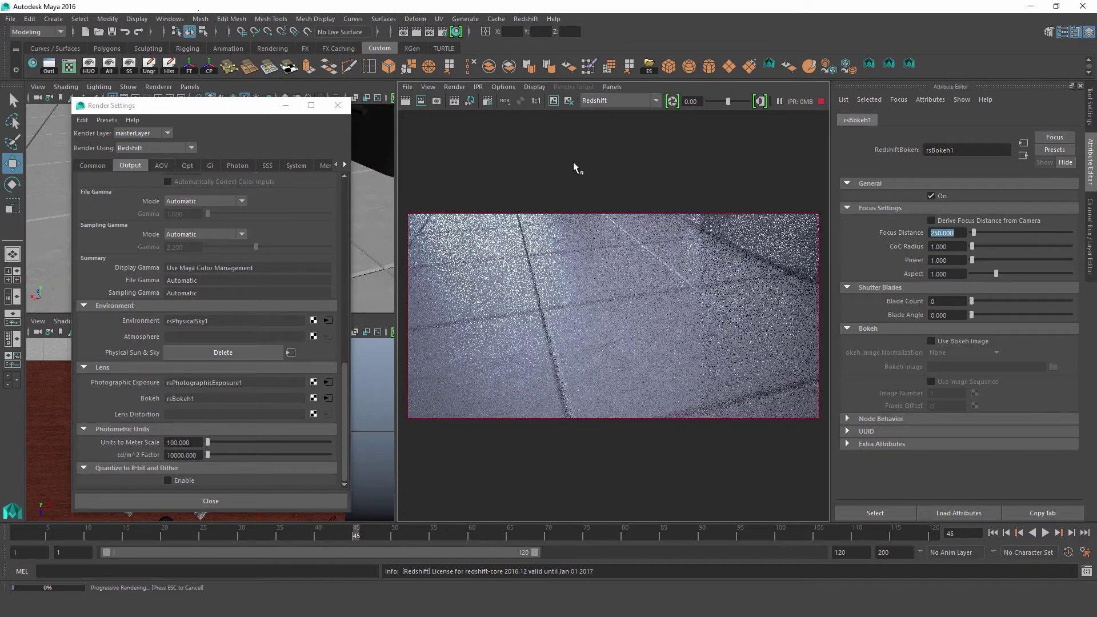
drag(254, 106, 260, 112)
click(343, 110)
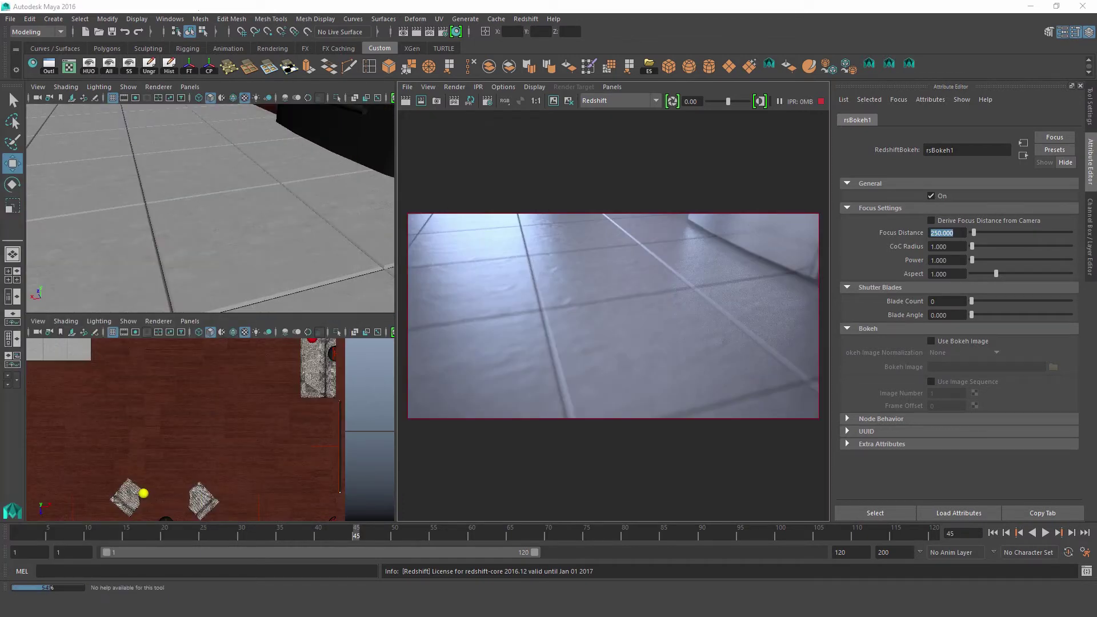
click(940, 223)
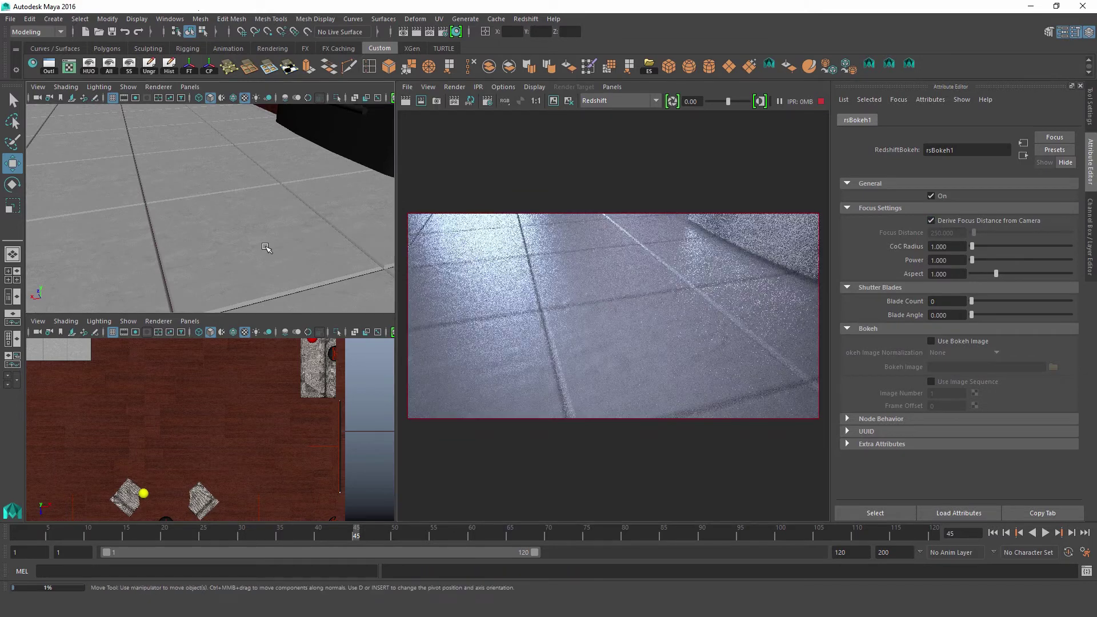
click(266, 247)
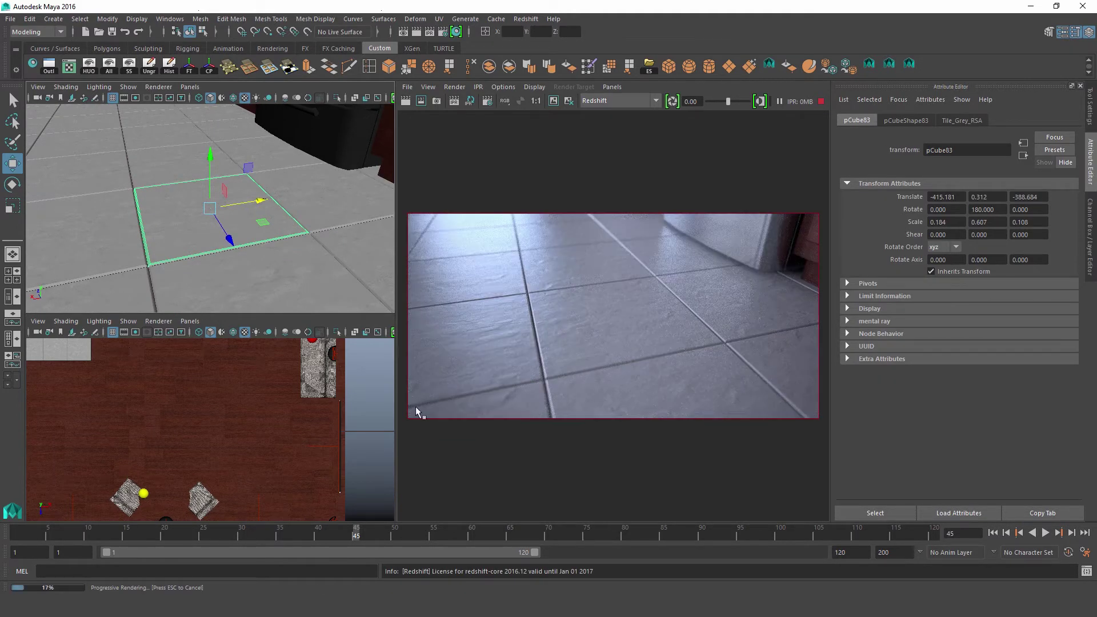
key(ctrl+z)
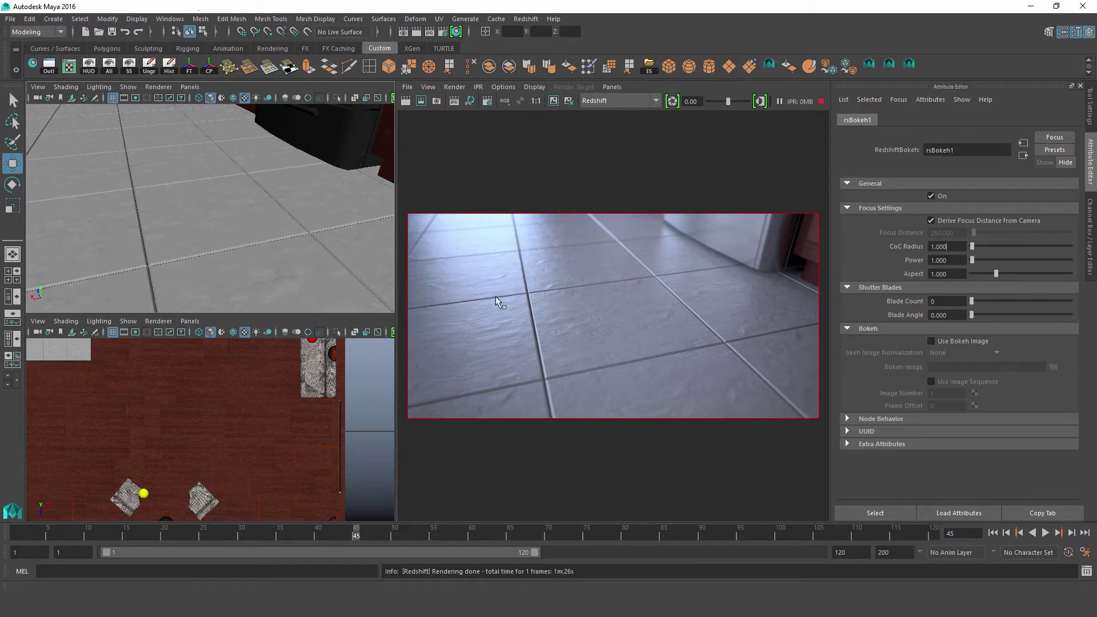
Step: Set the bokeh's CoC Radius to 2 and compare the stored renders of the tiled floor
text(2)
click(597, 396)
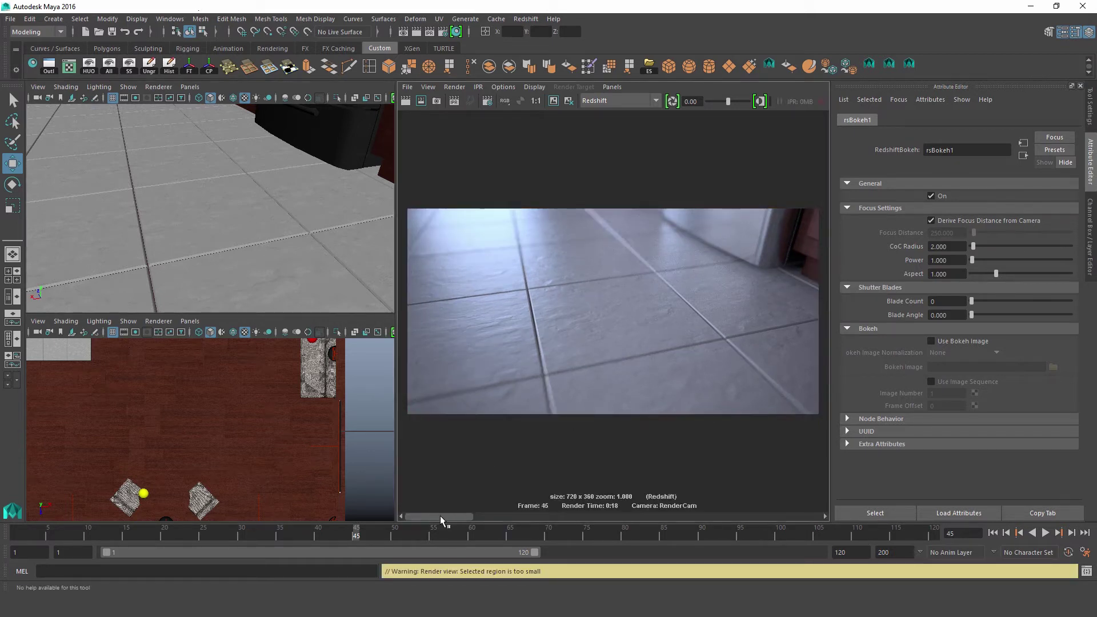
drag(443, 515, 554, 506)
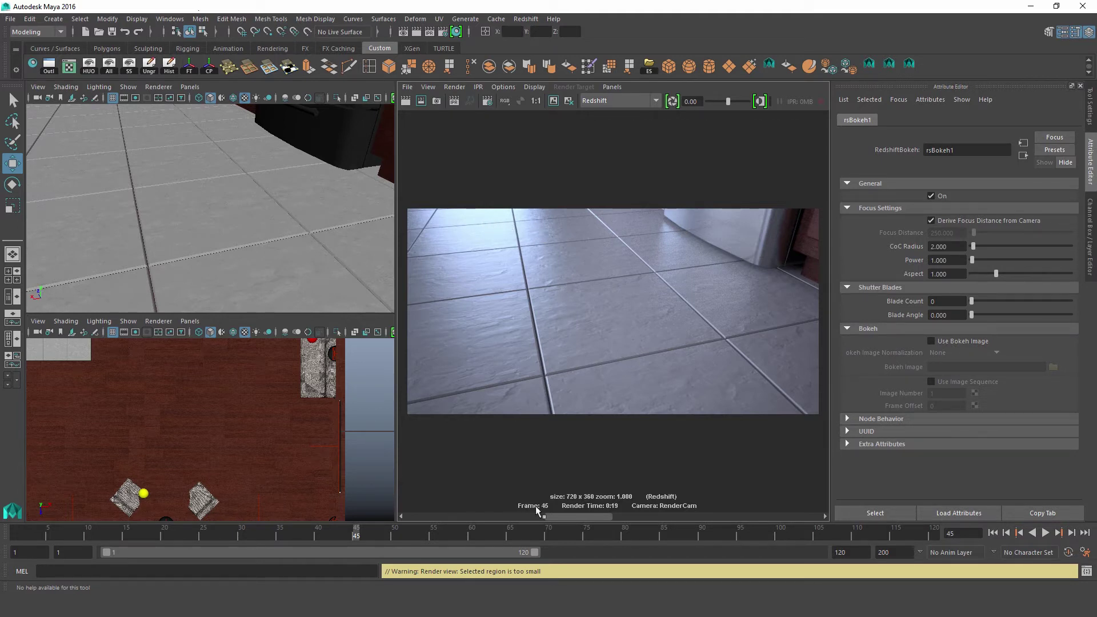
click(514, 516)
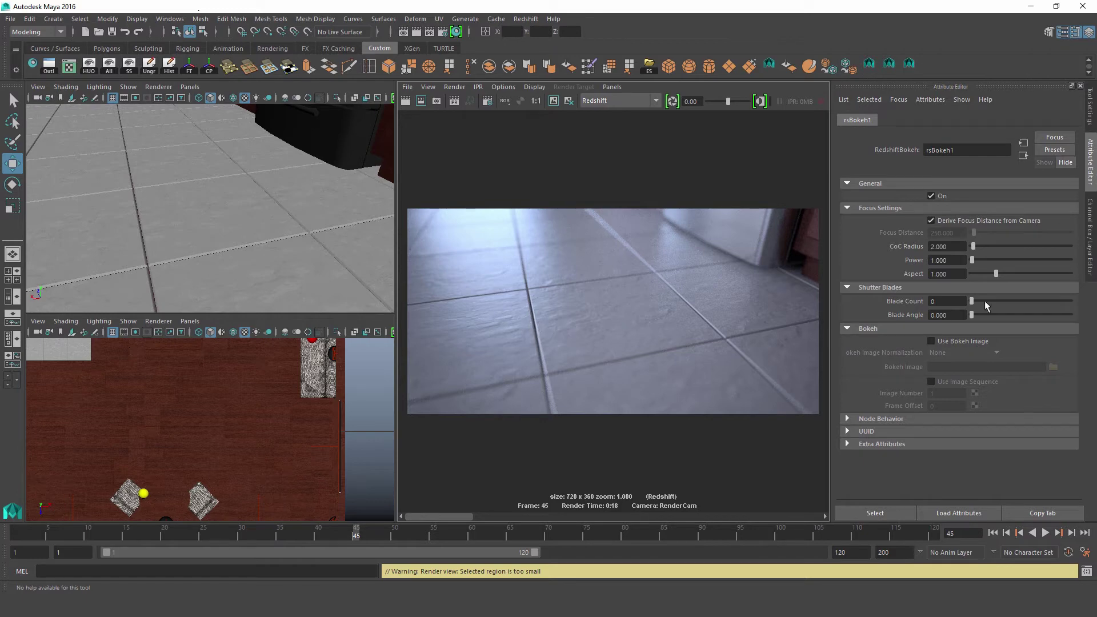
Step: Return to frame 44 and turn off Derive Focus Distance from Camera
click(346, 535)
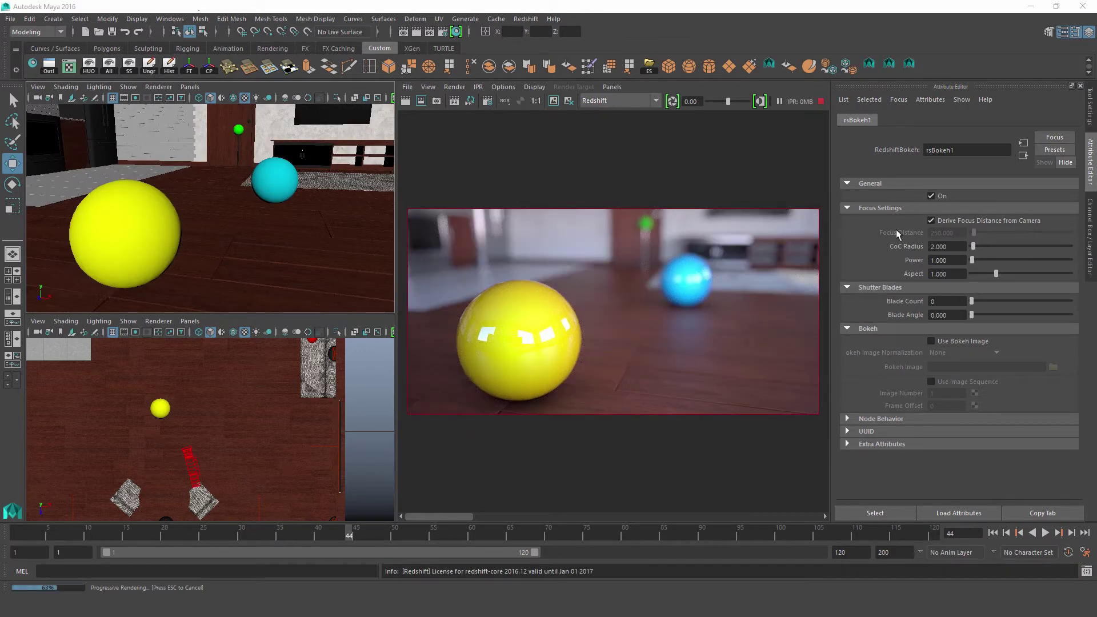
click(941, 222)
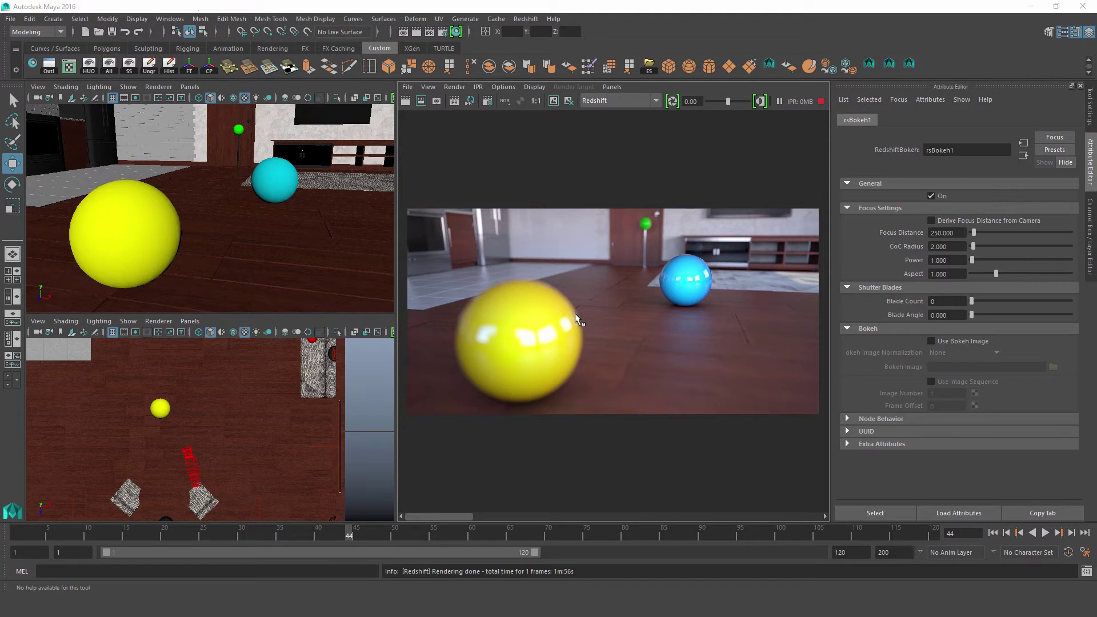
Step: Try Power values of 0.5 and 2 on the bokeh node
click(946, 260)
text(0.5)
key(Return)
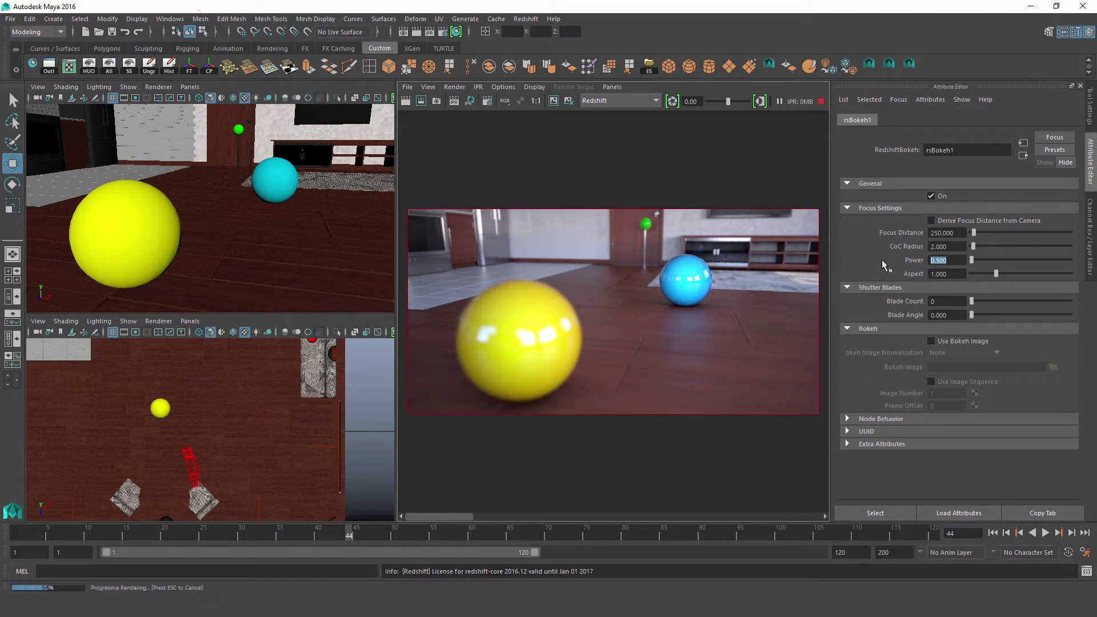
text(2)
key(Return)
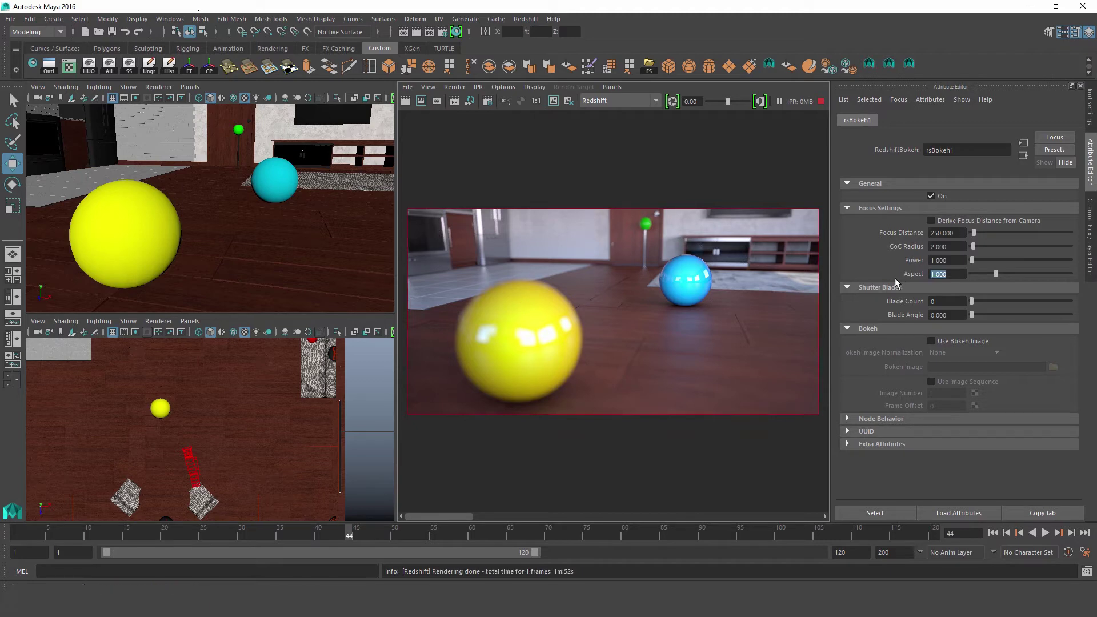
Step: Try bokeh Aspect values of 1.25, 2 and 0.5, and set the Aspect back to 1
text(1.25)
key(Return)
click(943, 276)
text(2)
key(Return)
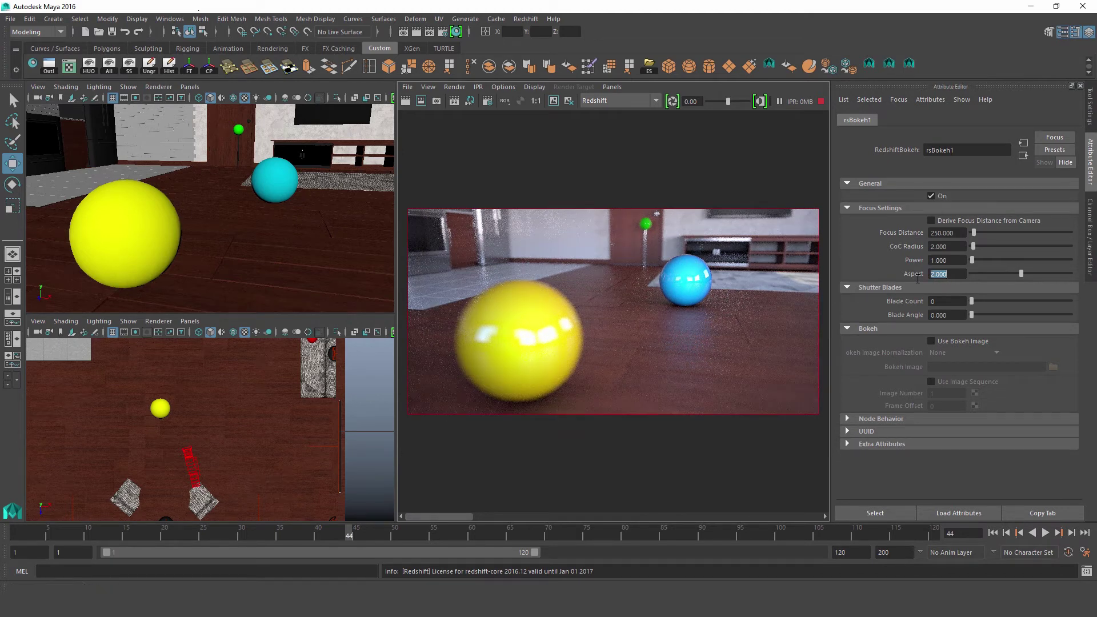
click(465, 337)
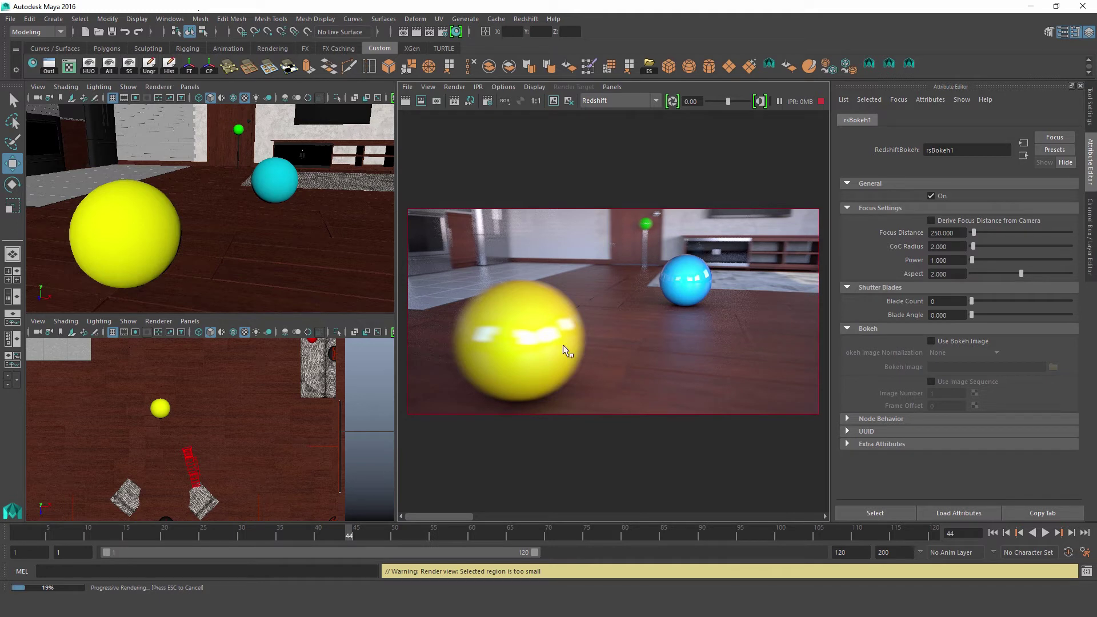
click(945, 274)
key(Return)
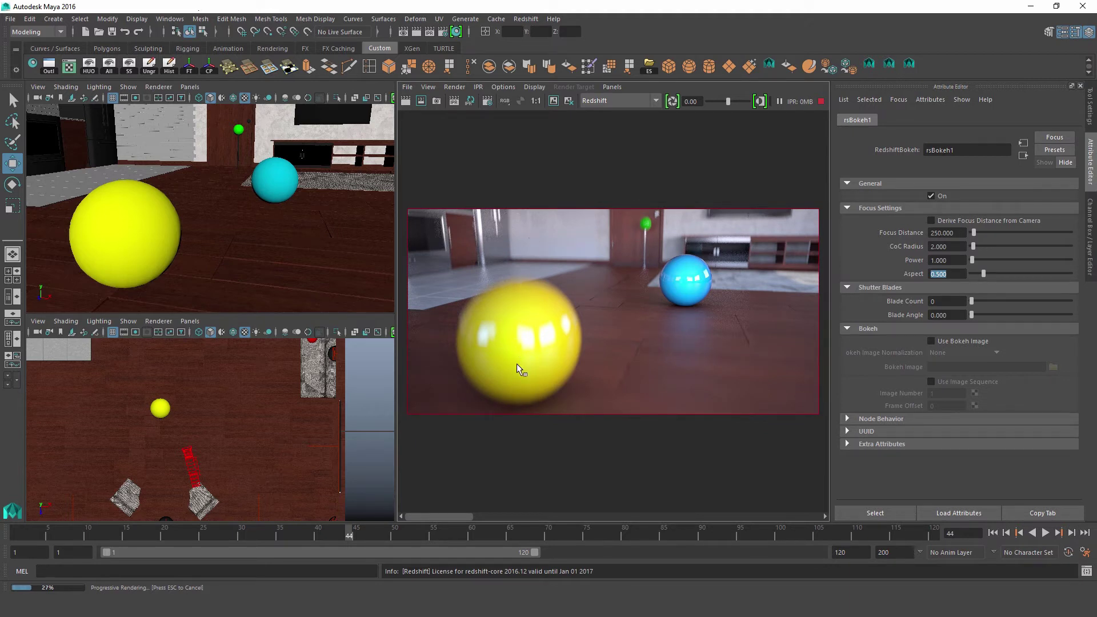
text(1)
key(Return)
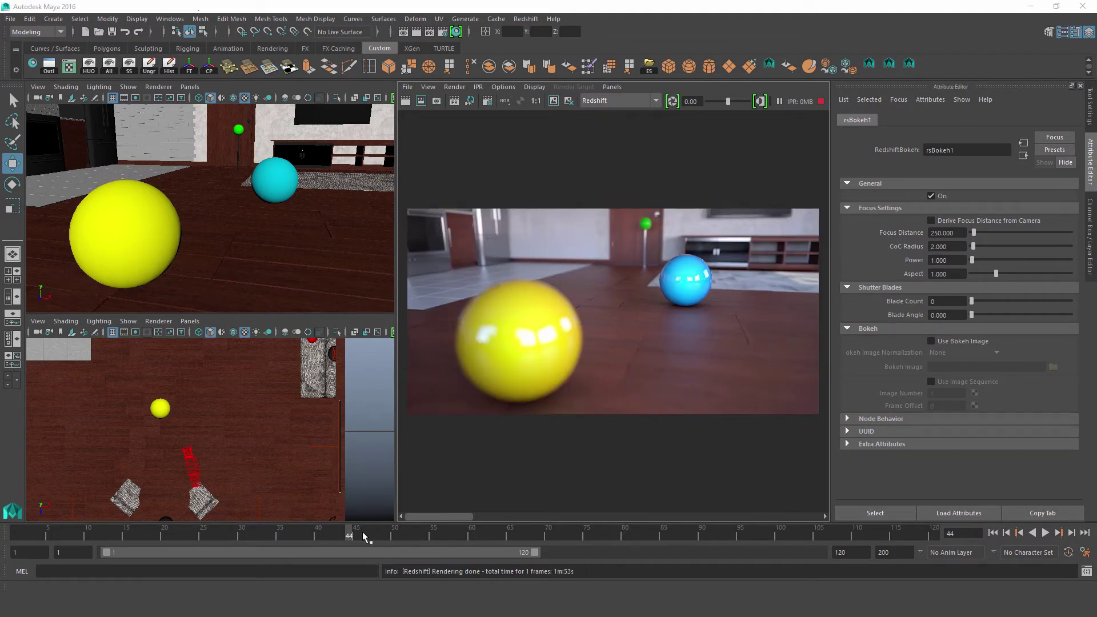
Step: At frame 47, set the bokeh's Blade Count to 3 and its CoC Radius to 25
drag(362, 531, 372, 533)
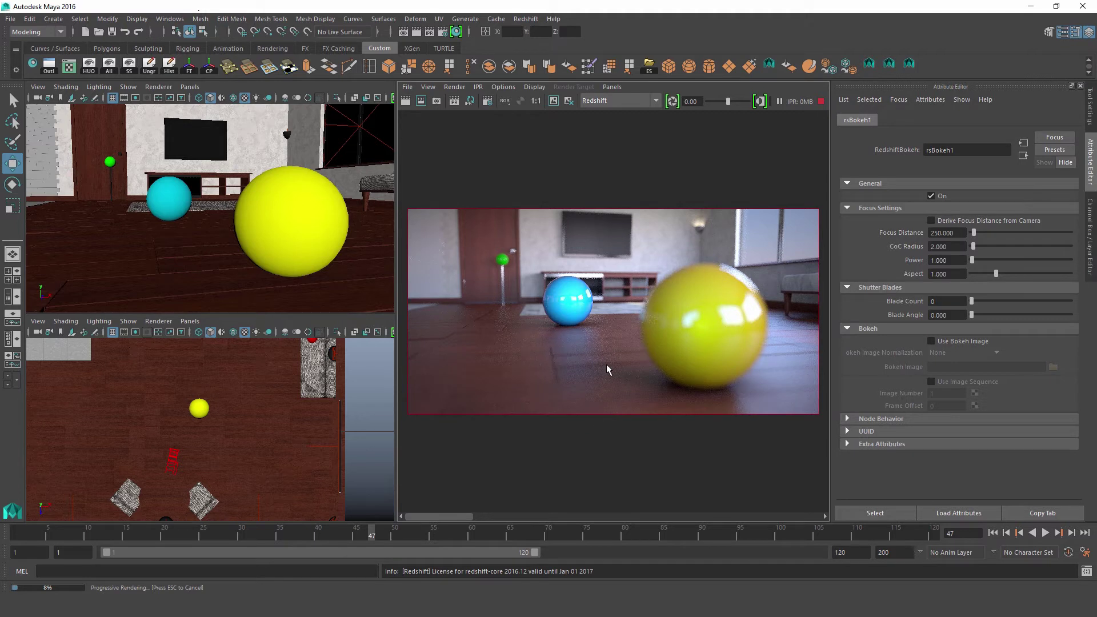
click(931, 301)
double_click(930, 302)
text(3)
click(945, 246)
text(25)
key(Return)
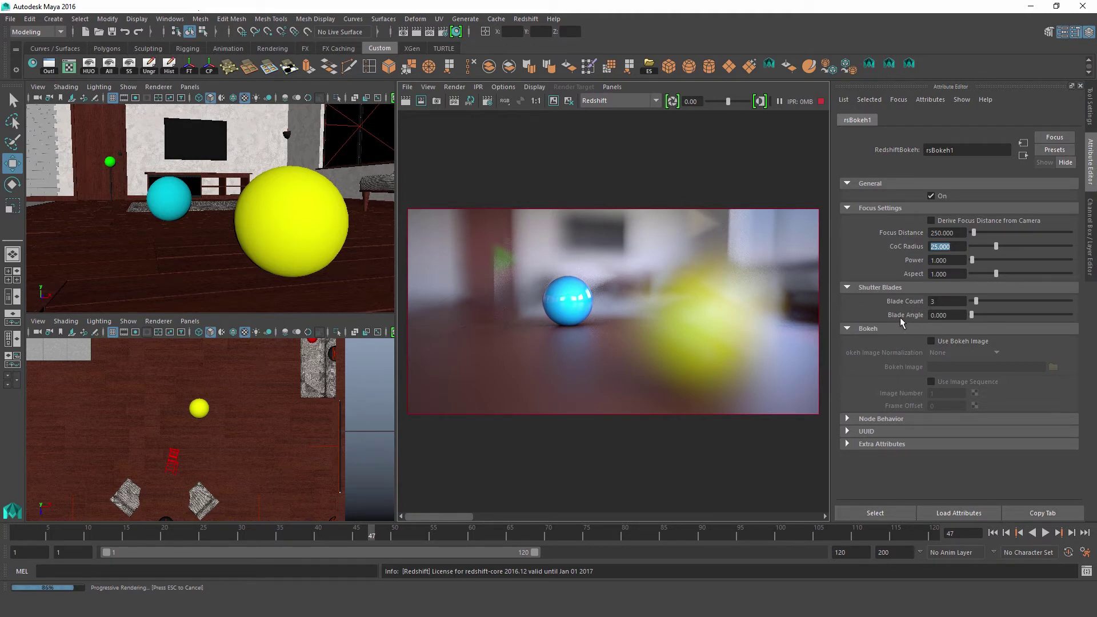
Step: Set the shutter blades' Blade Angle to 0.15
key(Tab)
key(Tab)
key(Tab)
key(Tab)
text(0.15)
key(Return)
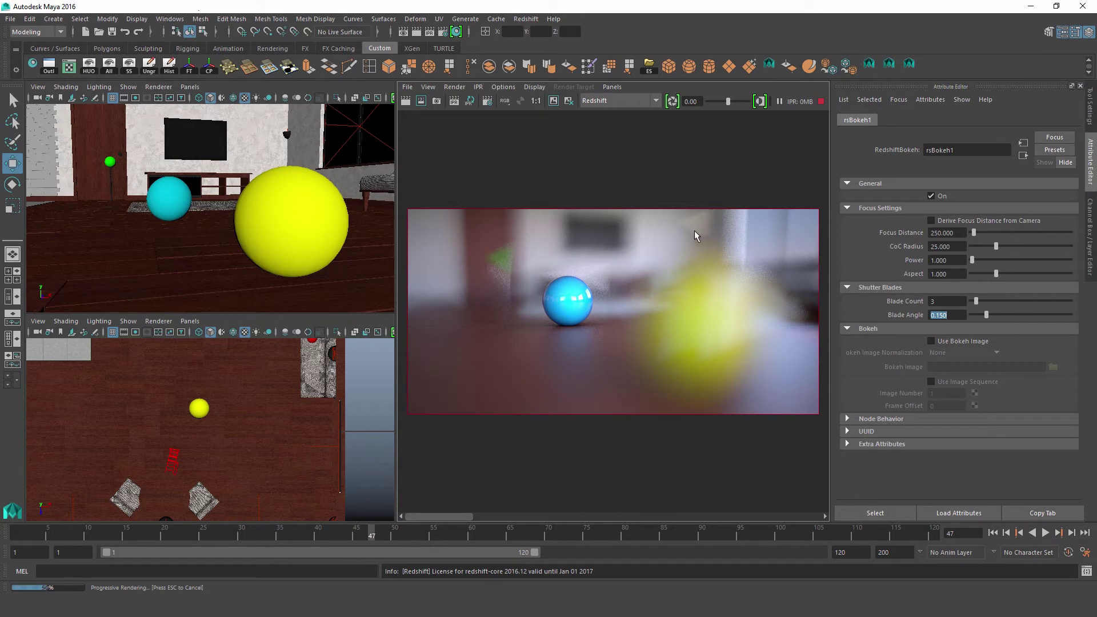
Step: Set the Blade Count to 4 and the CoC Radius to 2
key(shift+Tab)
text(4)
key(Return)
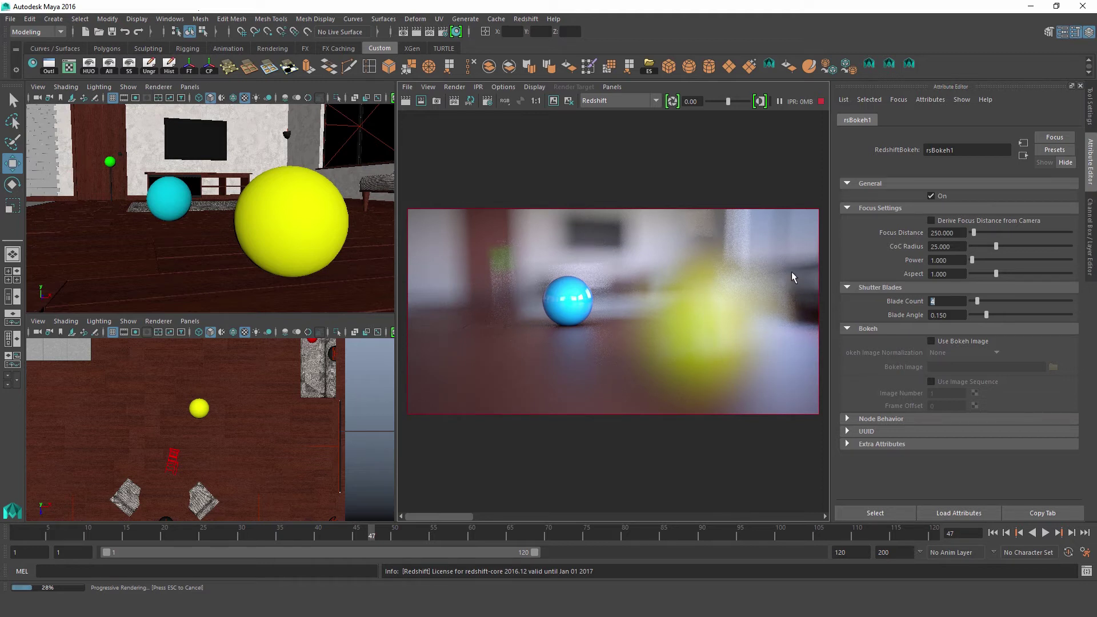
double_click(944, 246)
text(2)
key(Return)
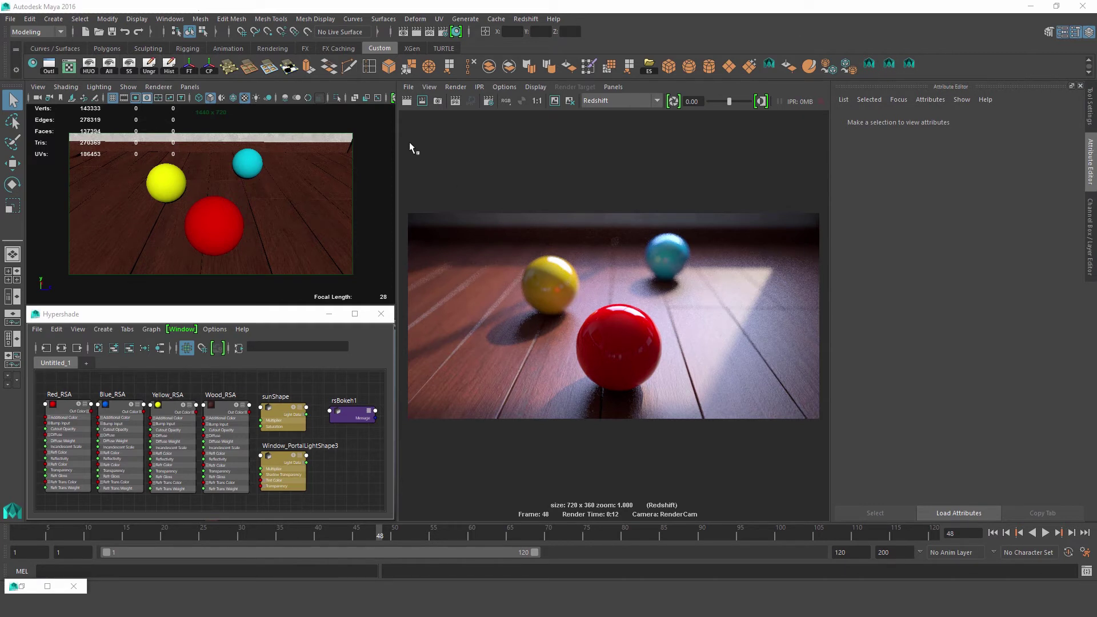
Step: Open the bokeh lens node assigned in the Redshift render settings and turn it off
click(441, 35)
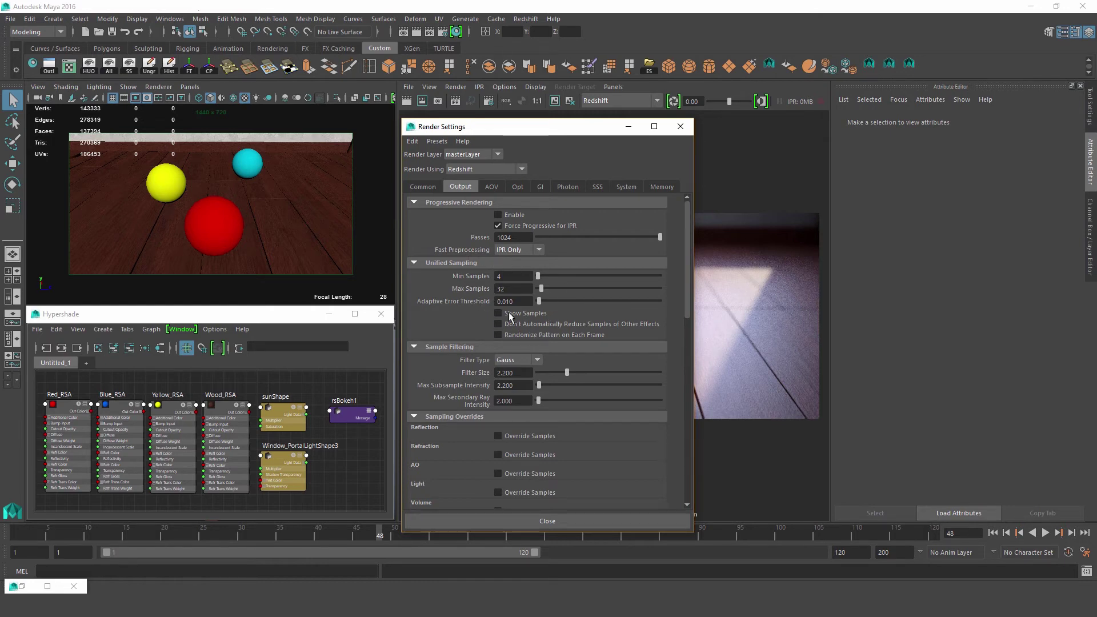
drag(568, 127, 260, 122)
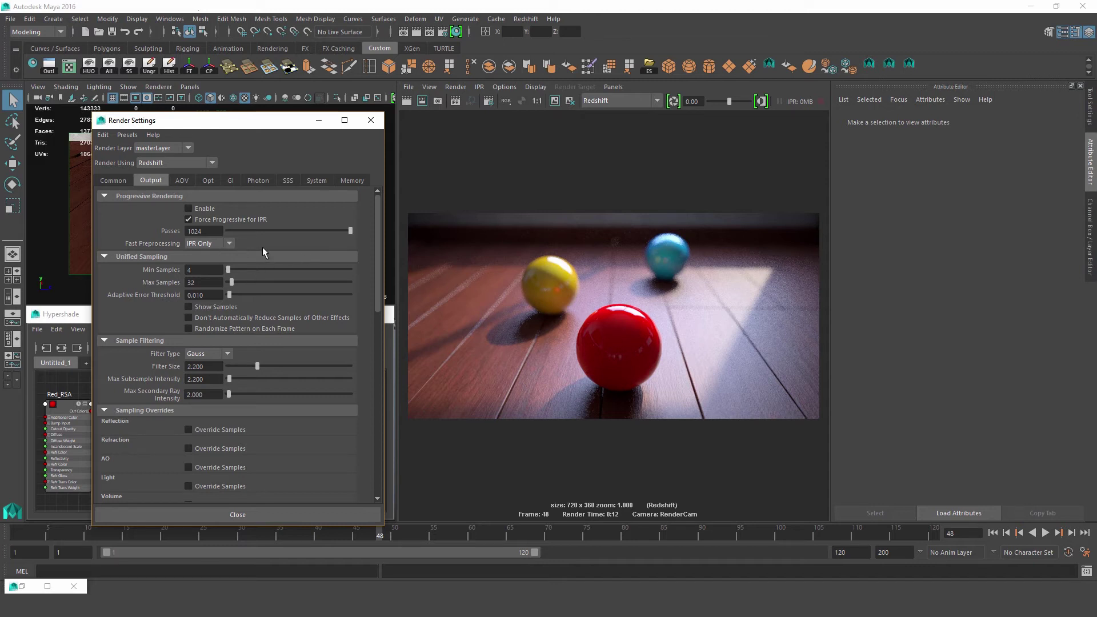
click(596, 321)
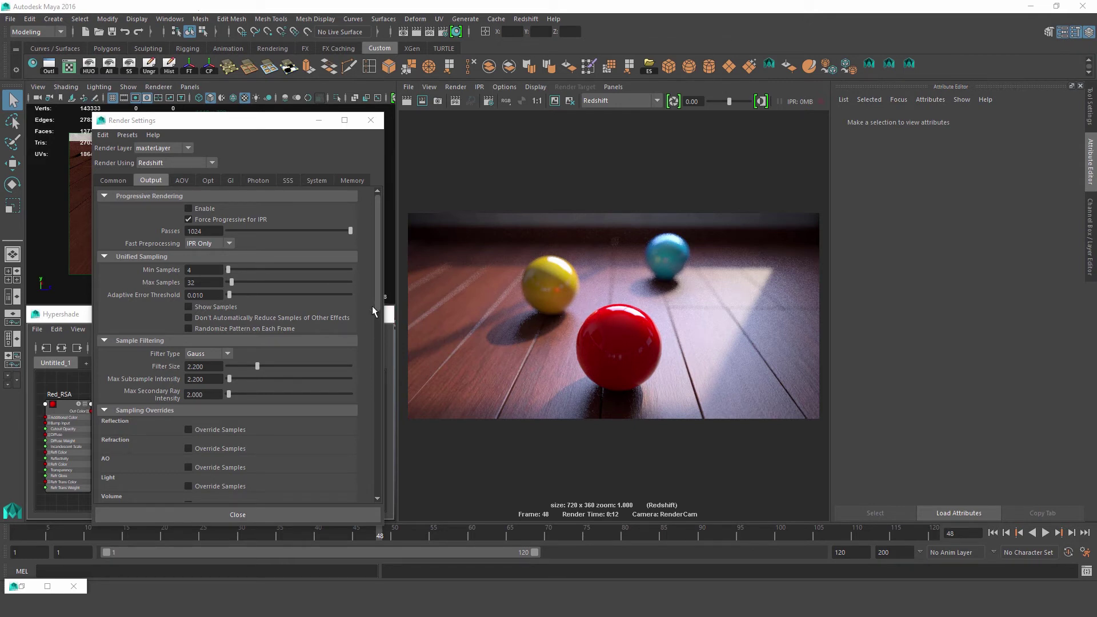
drag(374, 310, 378, 464)
click(349, 484)
click(931, 196)
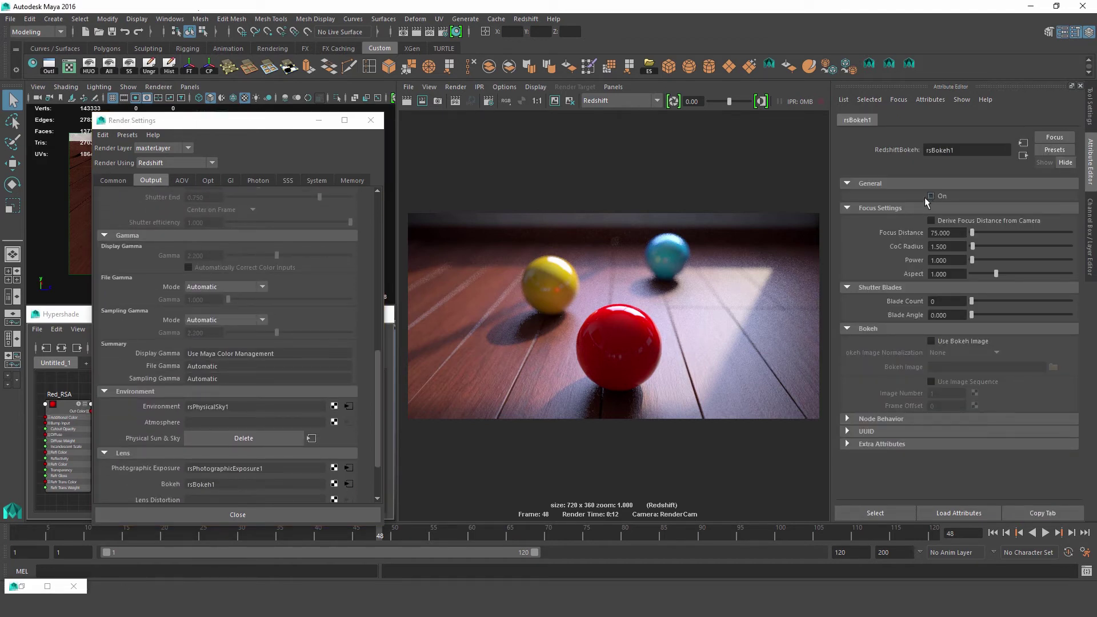
Step: Set the unified sampling Max Samples to 4, render the frame and close the render settings
drag(379, 374, 374, 237)
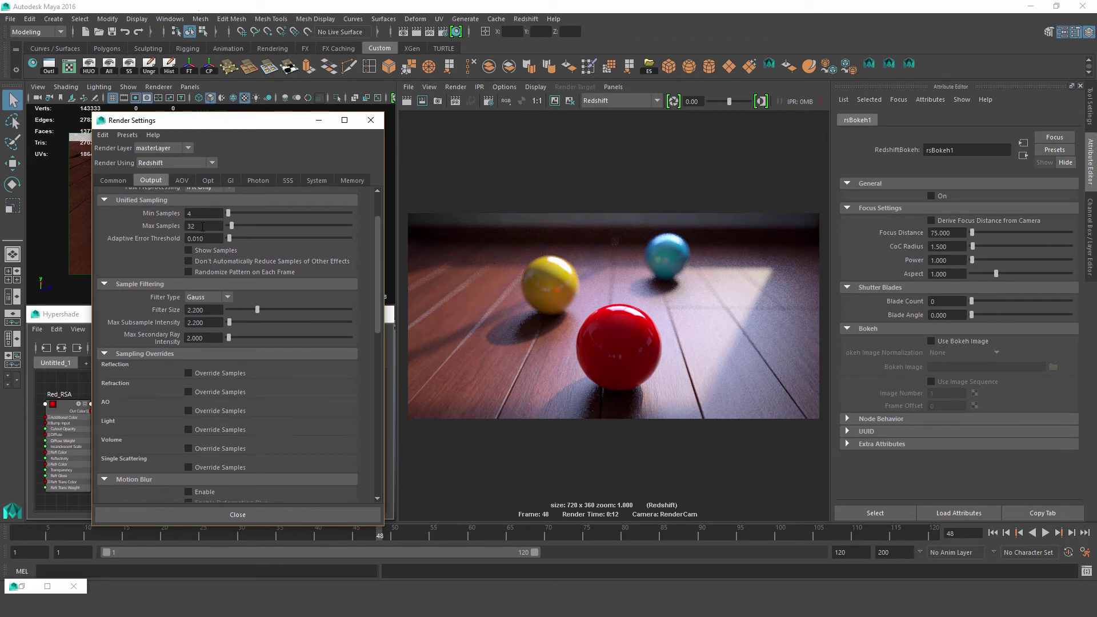
double_click(202, 226)
text(4)
key(Return)
click(406, 101)
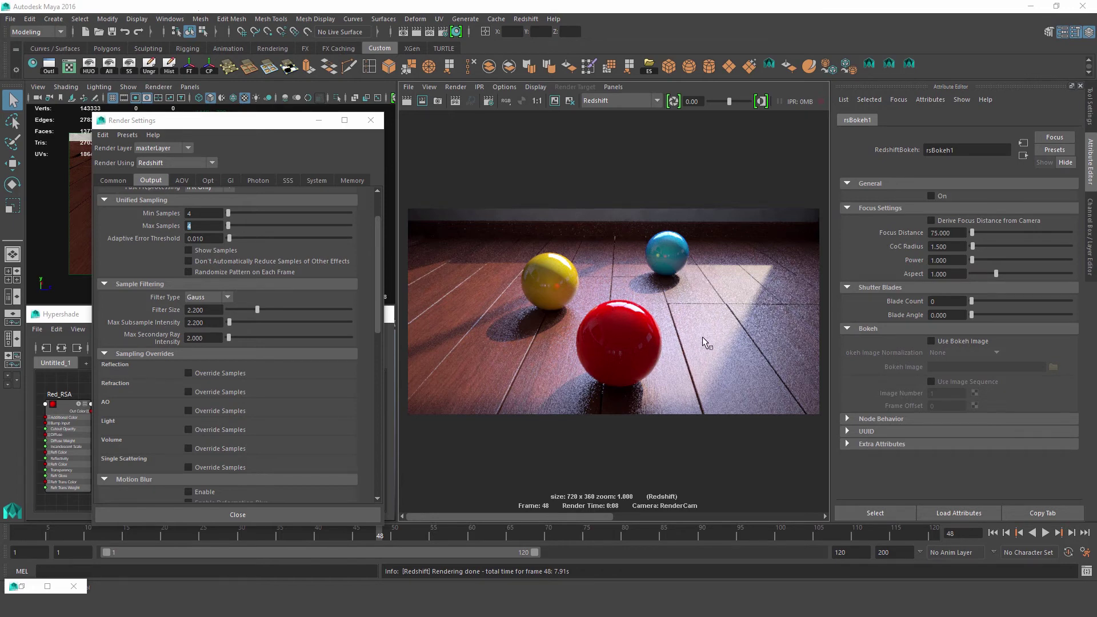
click(371, 120)
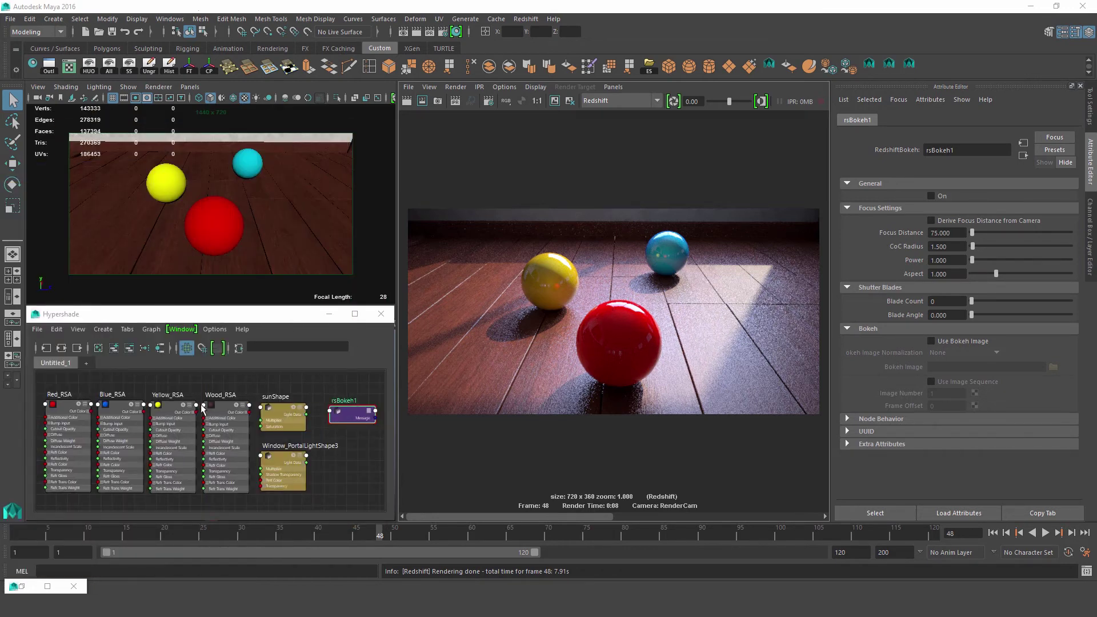
Step: Set the Wood_RSA material's primary reflection Samples to 32
click(222, 428)
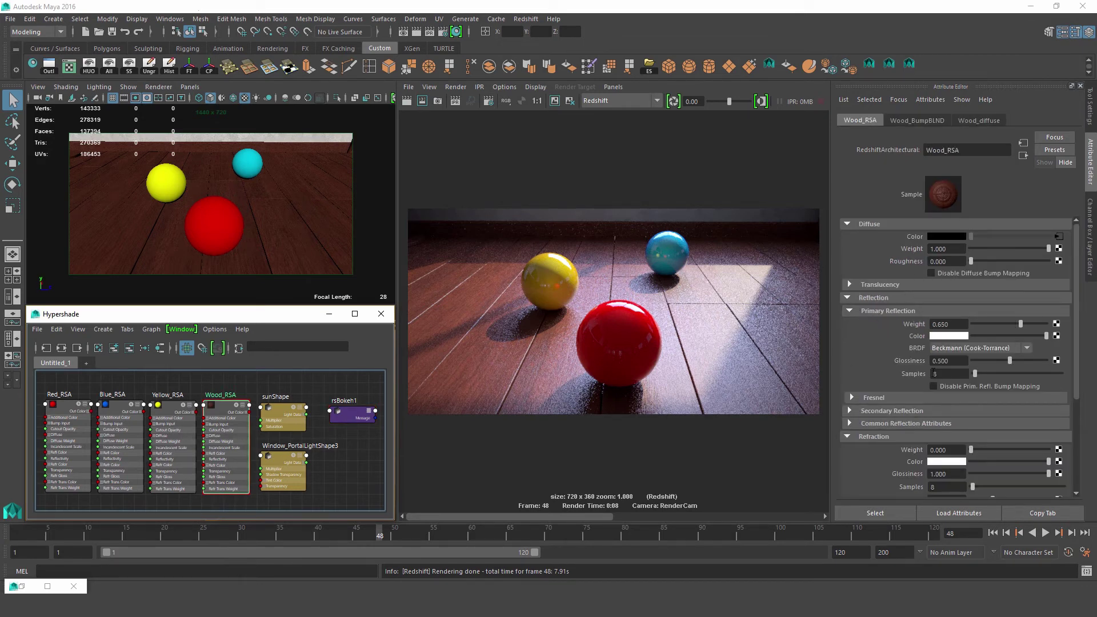
drag(940, 374, 873, 374)
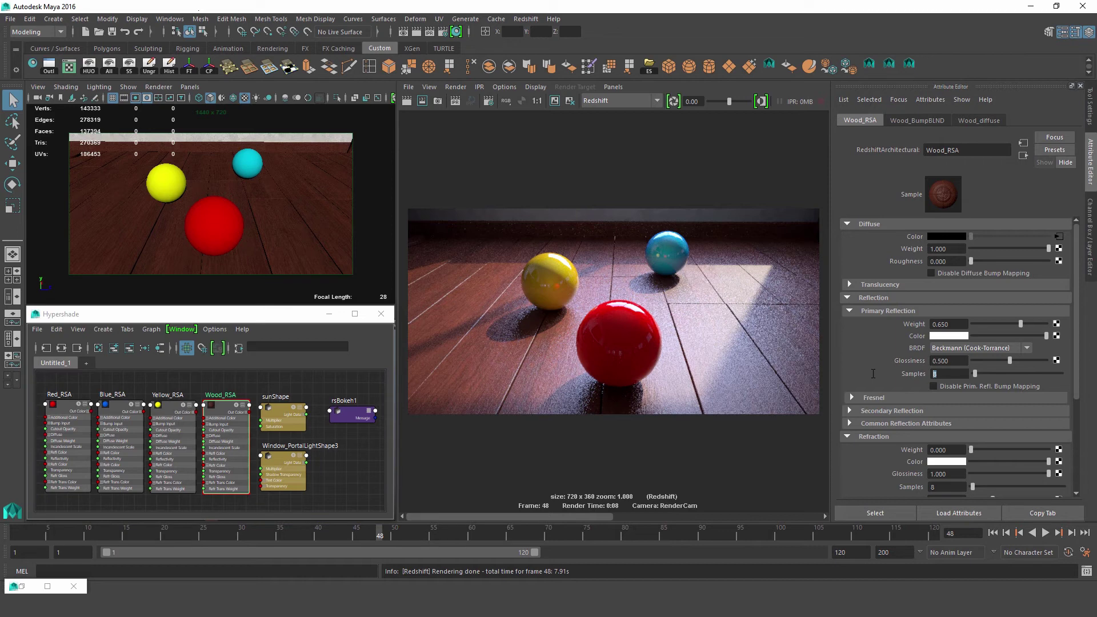
text(32)
key(Return)
Step: Set the window portal light's Samples to 128 and compare the kept renders
click(303, 469)
click(280, 473)
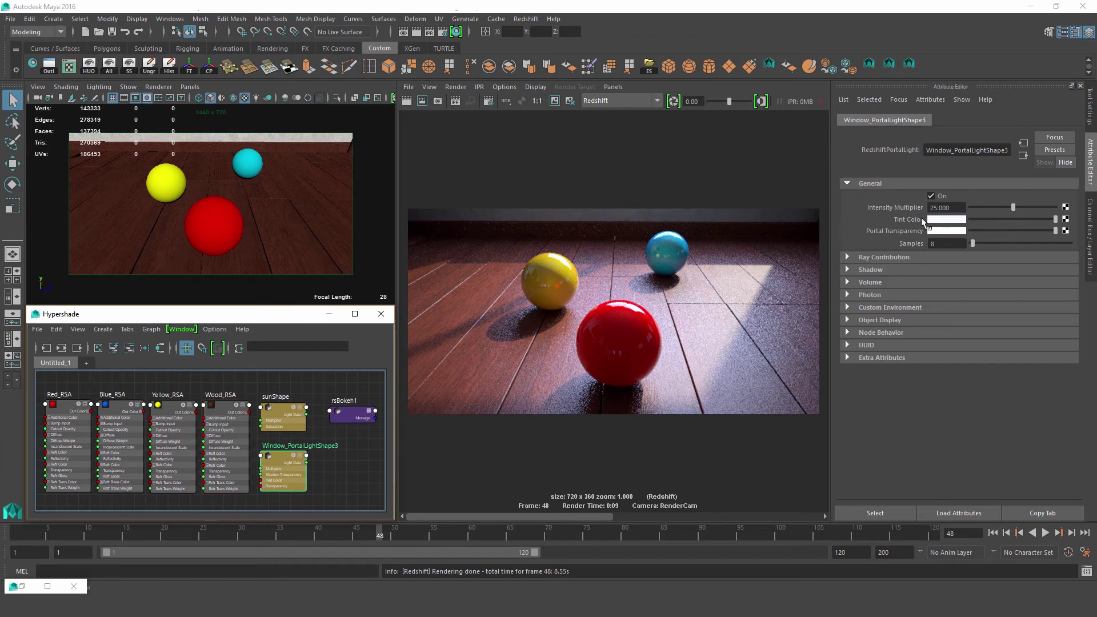
double_click(946, 242)
text(128)
key(Return)
click(752, 181)
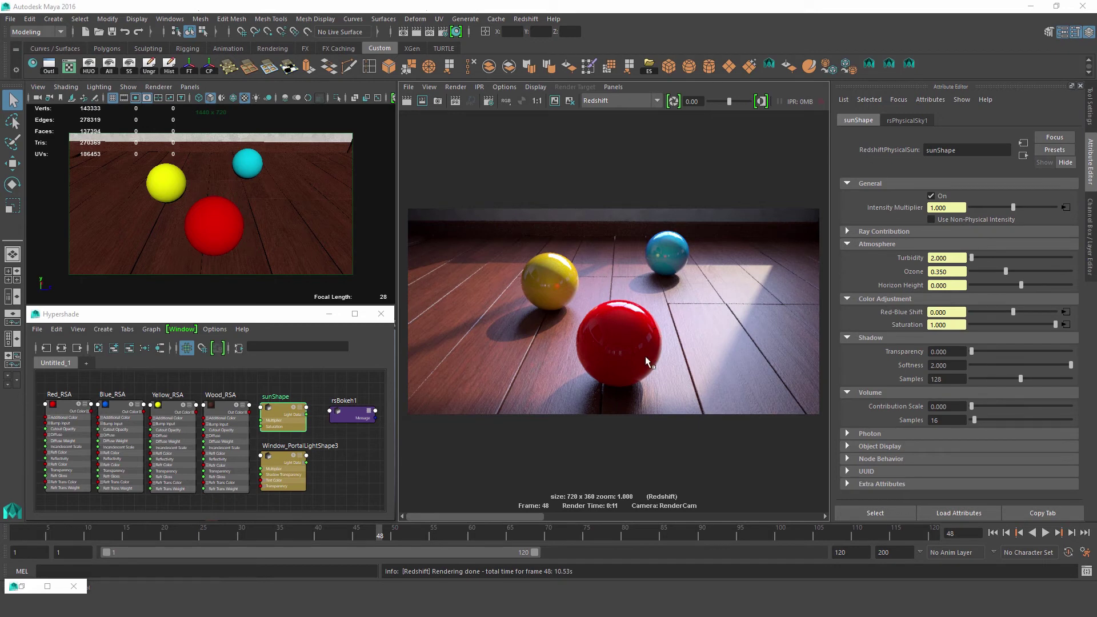
drag(491, 514, 651, 518)
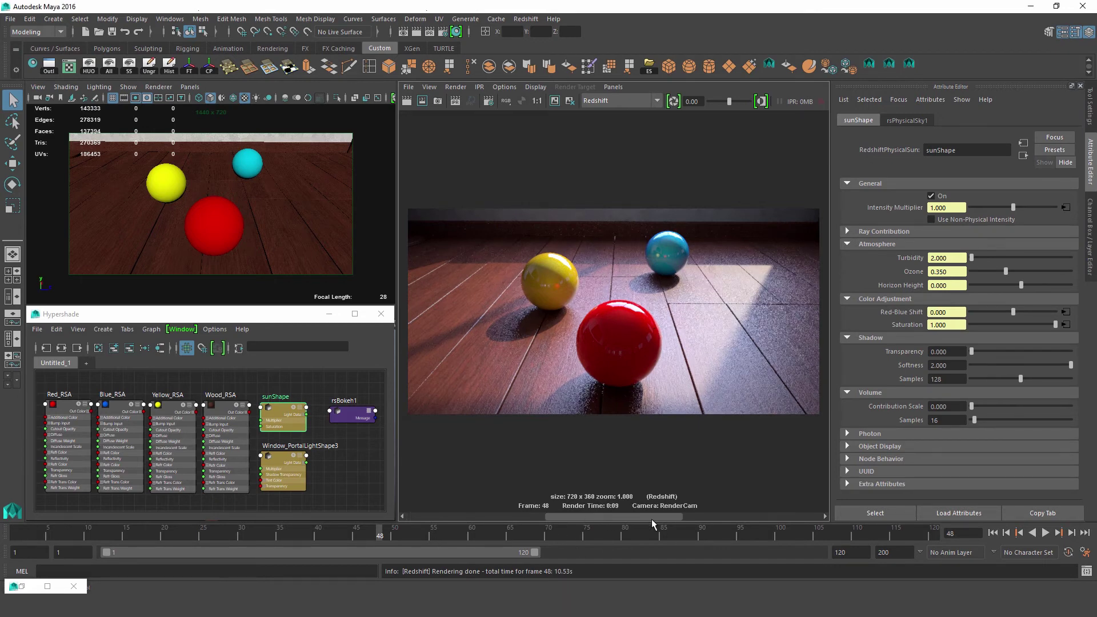
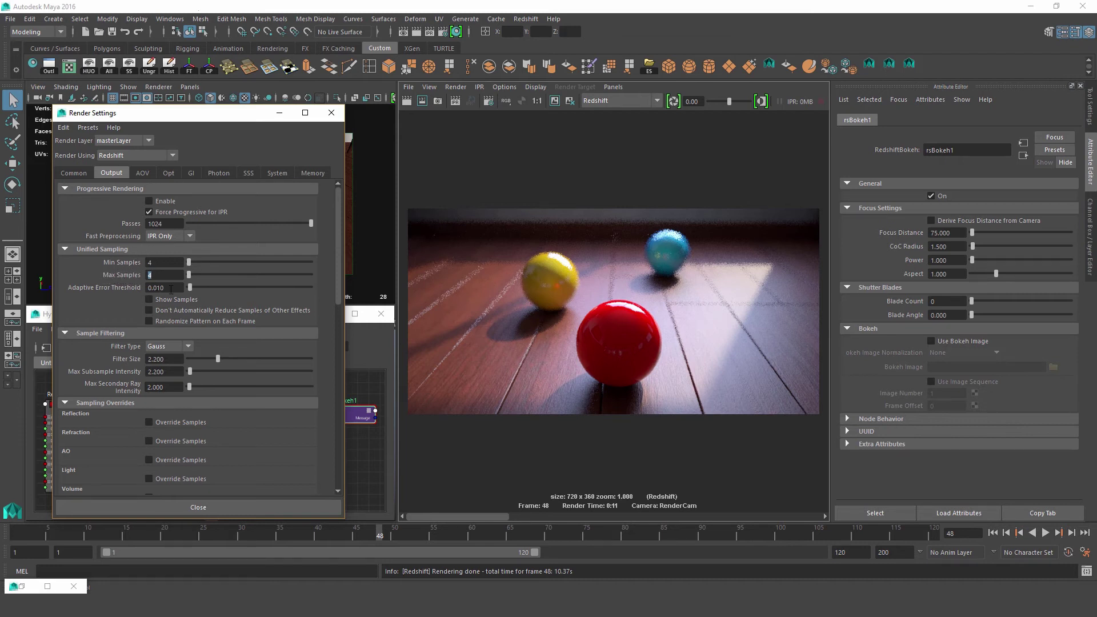
Step: Set both the unified sampling Max Samples and Min Samples to 64 and keep the current render for comparison
text(64)
double_click(152, 263)
text(64)
key(Return)
click(559, 102)
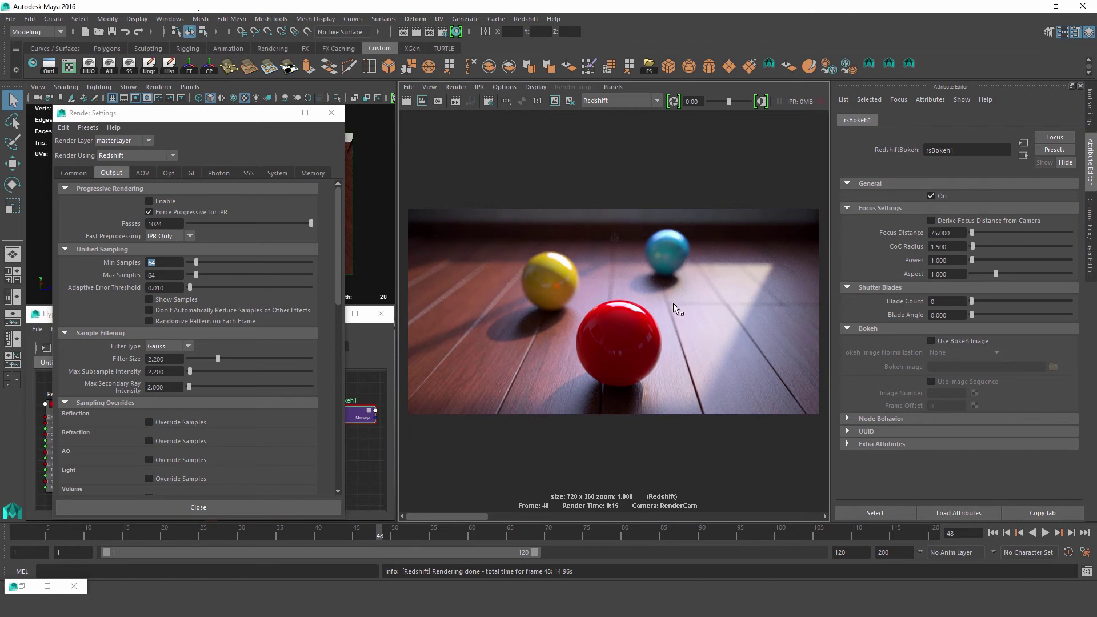
Step: Try 128 and then 256 for both unified sampling Min Samples and Max Samples, keeping the render for comparison
click(120, 268)
text(128)
key(Return)
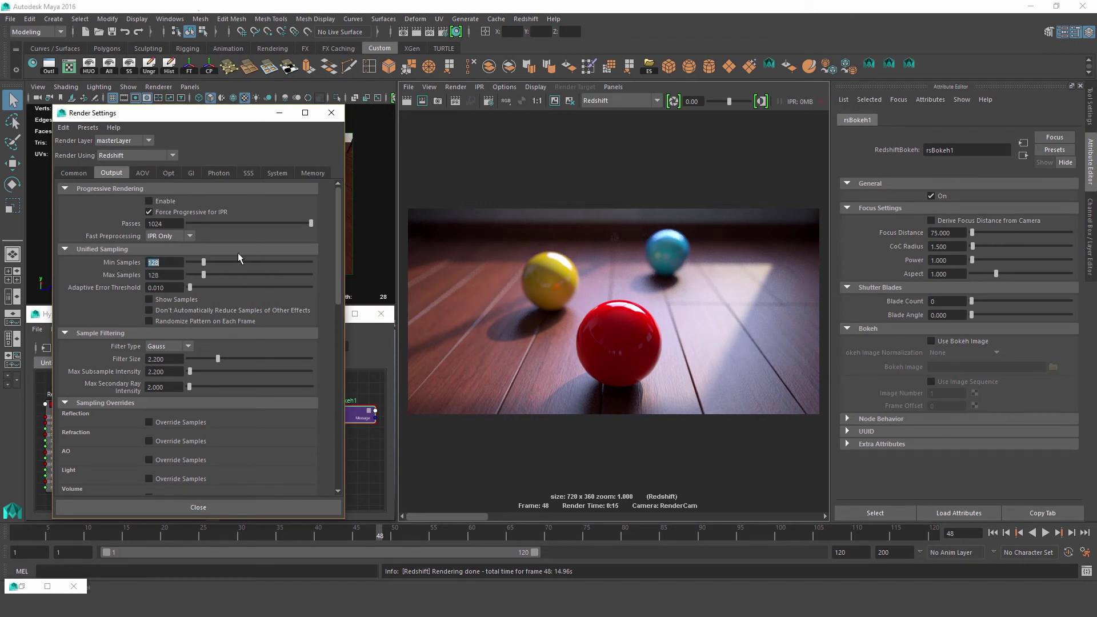
double_click(153, 264)
text(256)
key(Return)
click(553, 102)
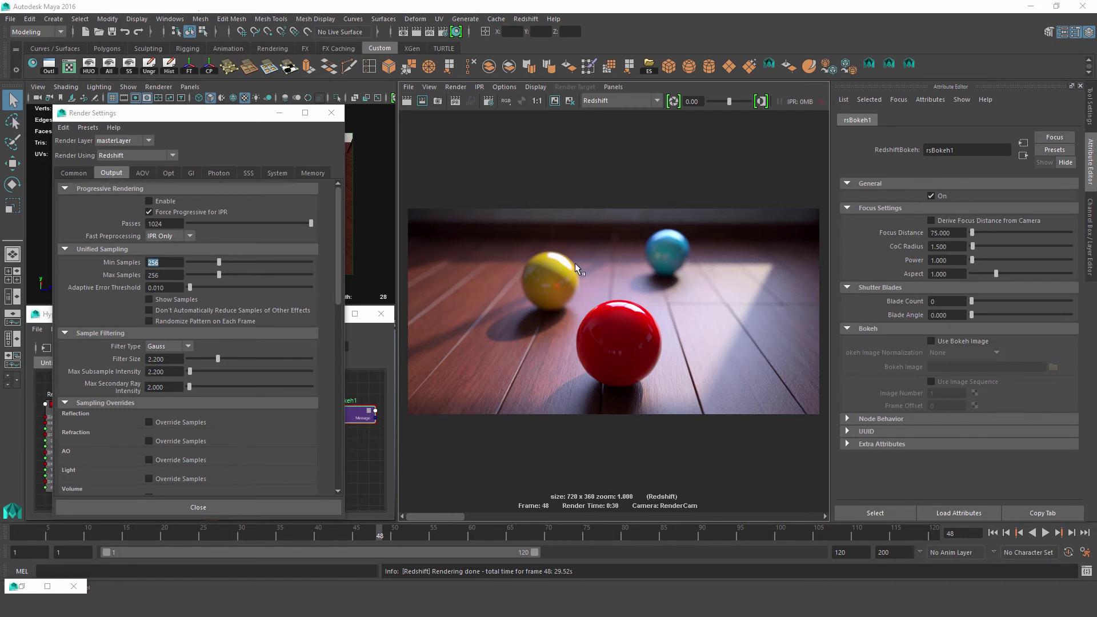
Step: Set the unified sampling Min Samples to 64, keep the current render and render the frame again
click(135, 277)
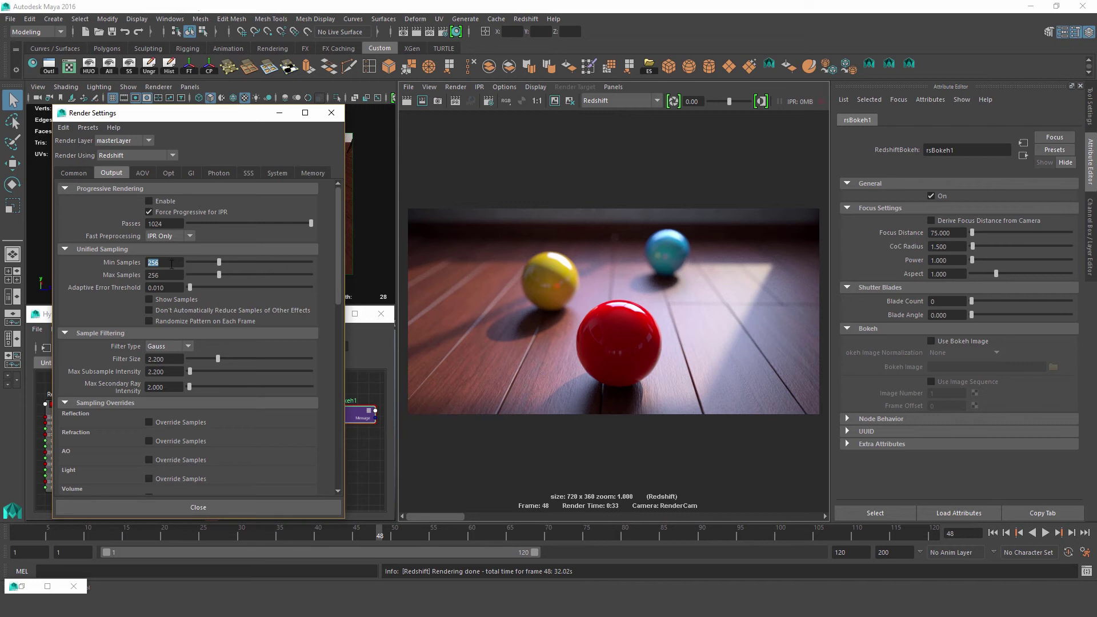
text(163)
key(BackSpace)
key(BackSpace)
text(64)
key(Return)
click(555, 104)
click(405, 102)
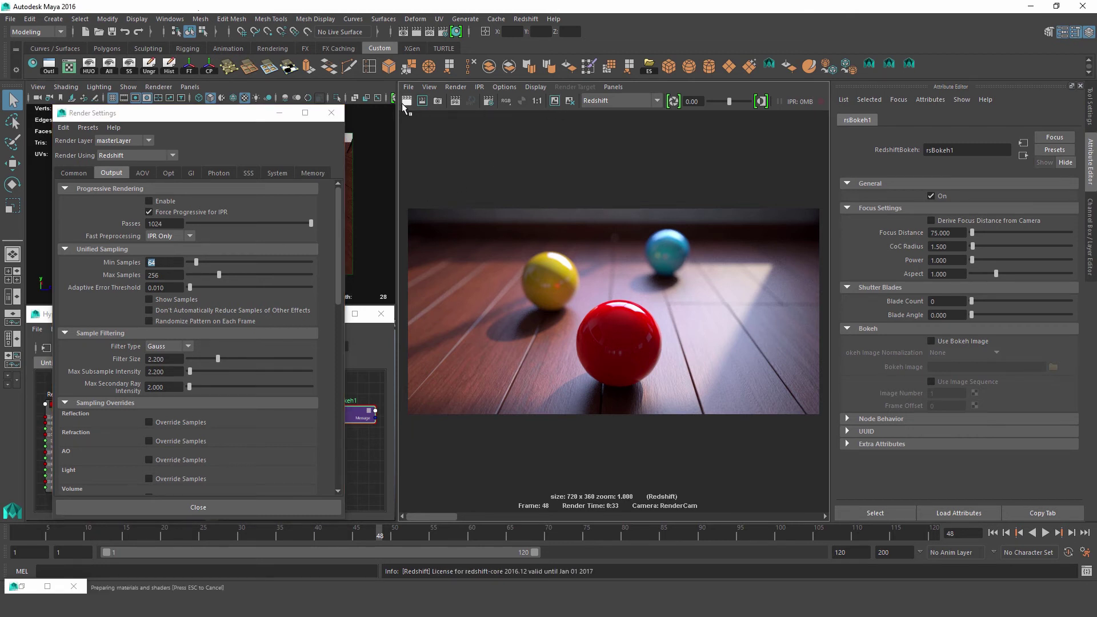
Step: Compare the new render with the kept renders made at other sample settings
click(477, 515)
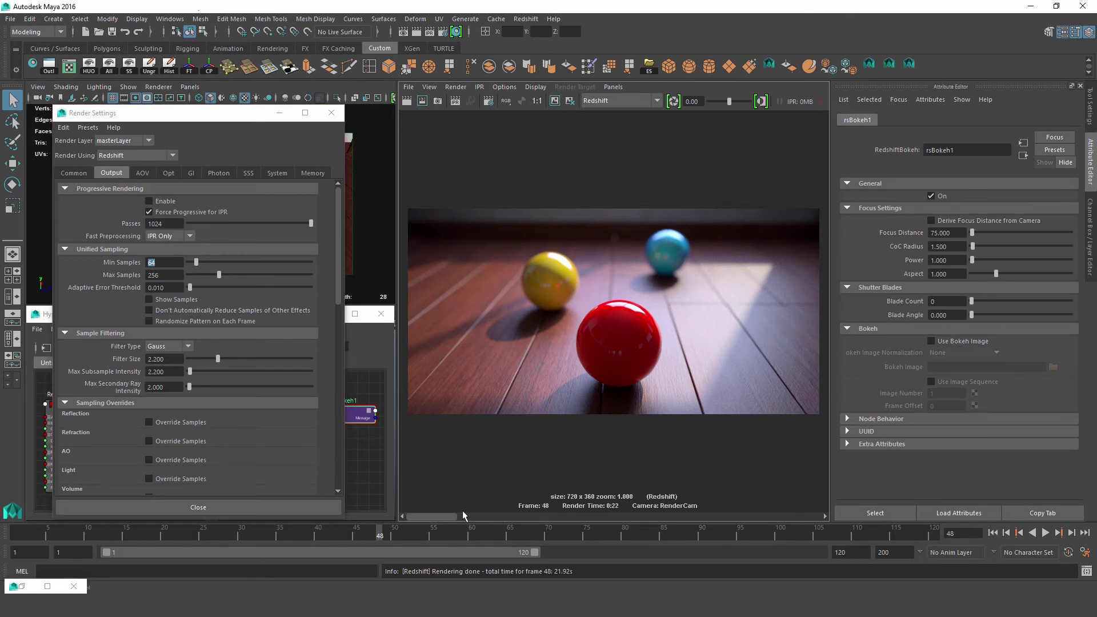
click(479, 515)
click(451, 518)
mouse_move(441, 515)
mouse_down()
mouse_move(492, 519)
mouse_move(454, 521)
mouse_up()
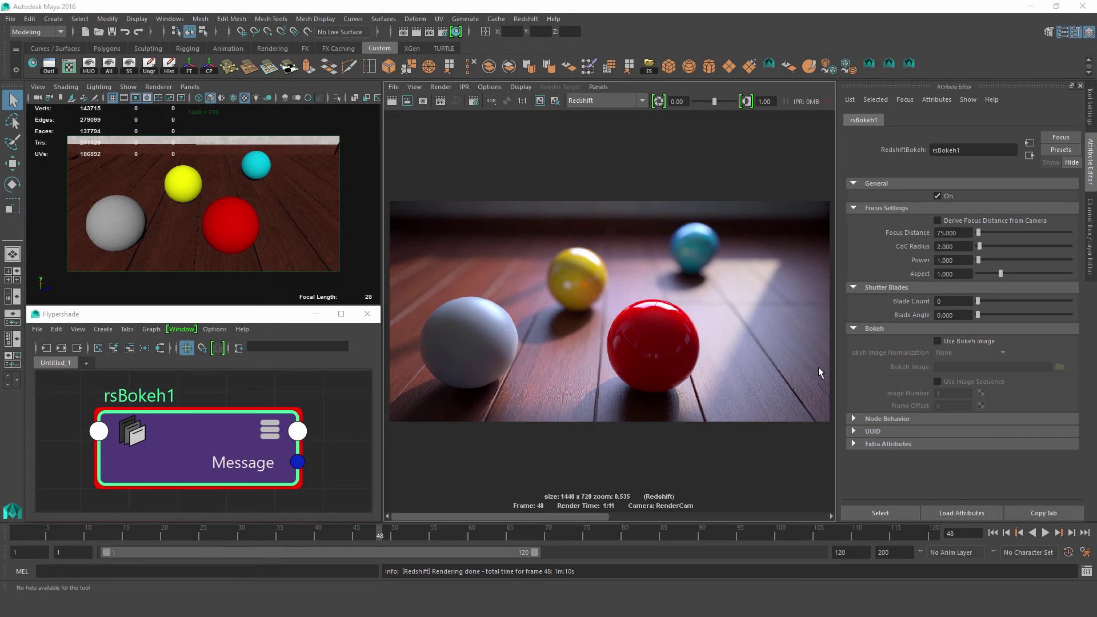
Step: Enable Use Bokeh Image on the bokeh node, load BokehImage_Balanced.tga and keep the current render for comparison
click(957, 340)
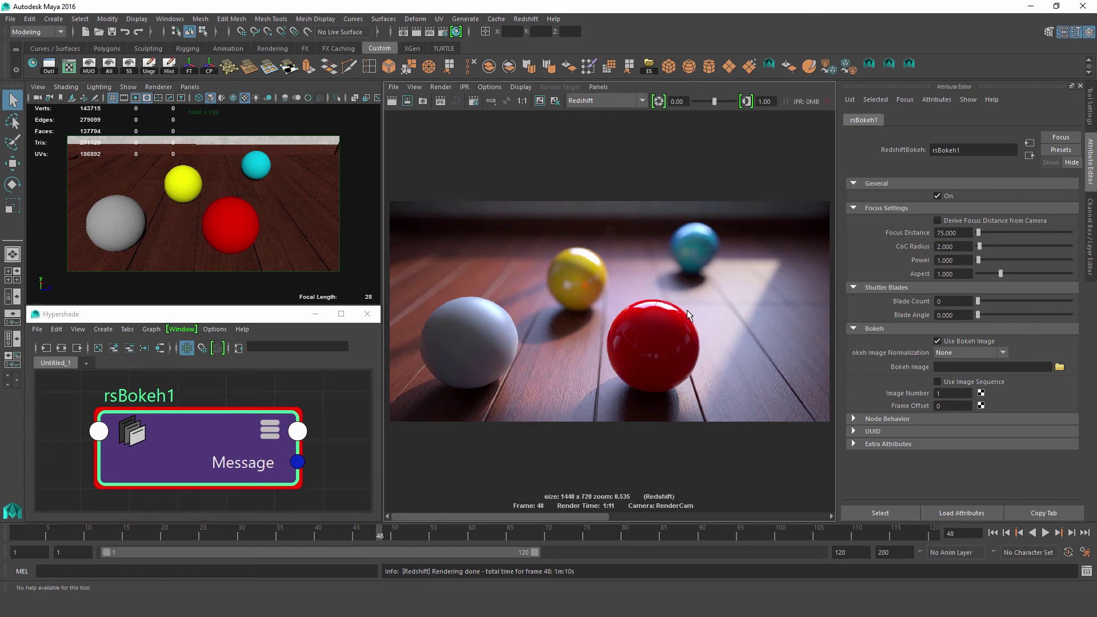
click(1060, 368)
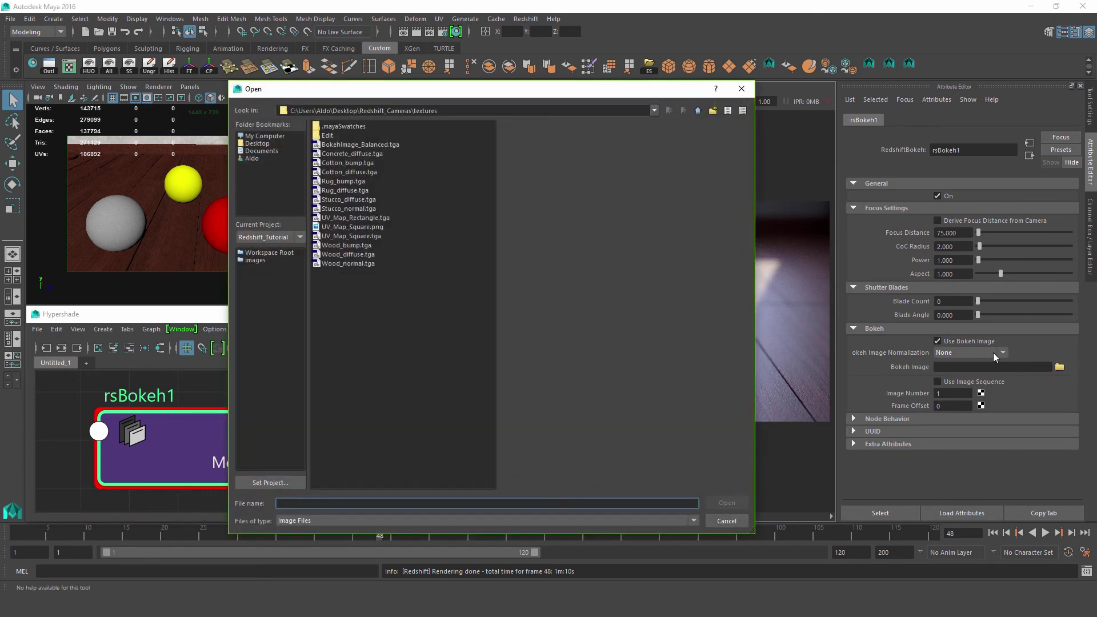
click(357, 145)
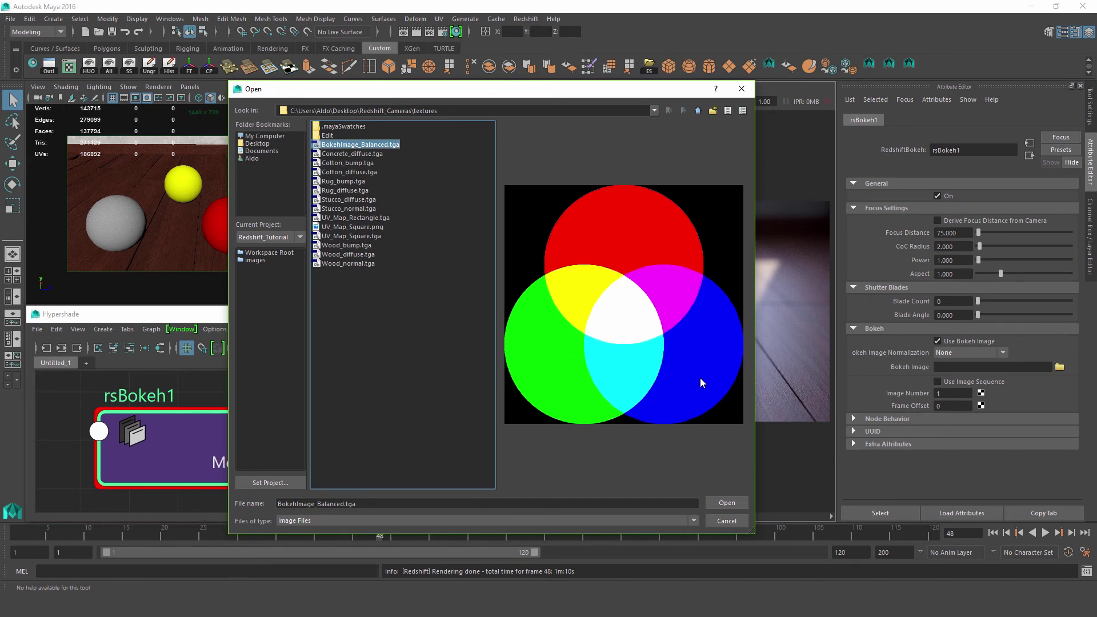
click(727, 503)
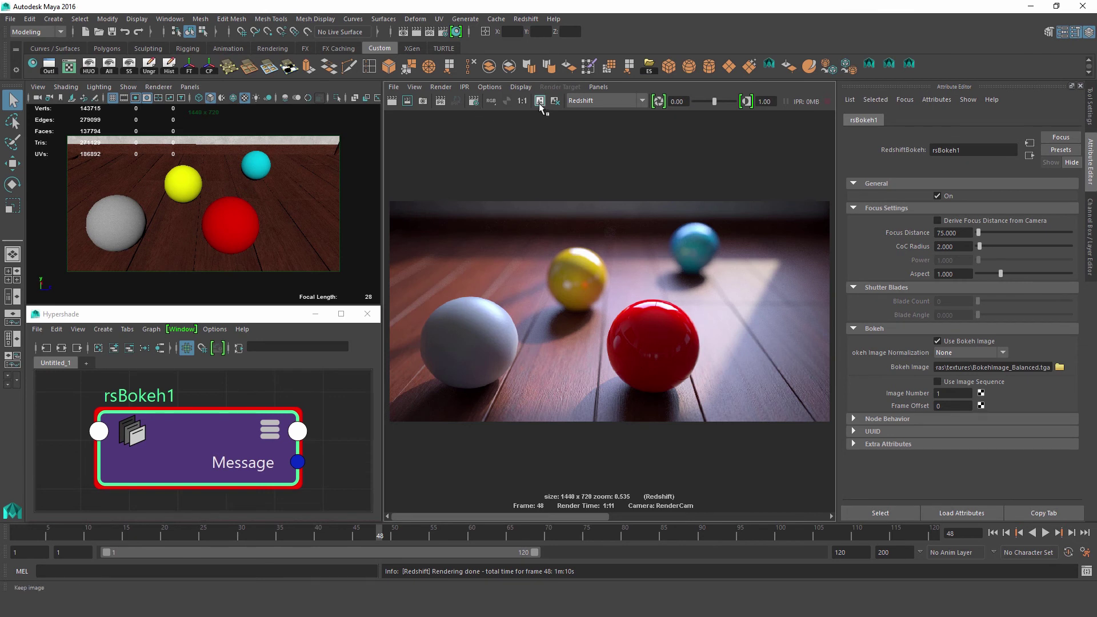
click(539, 102)
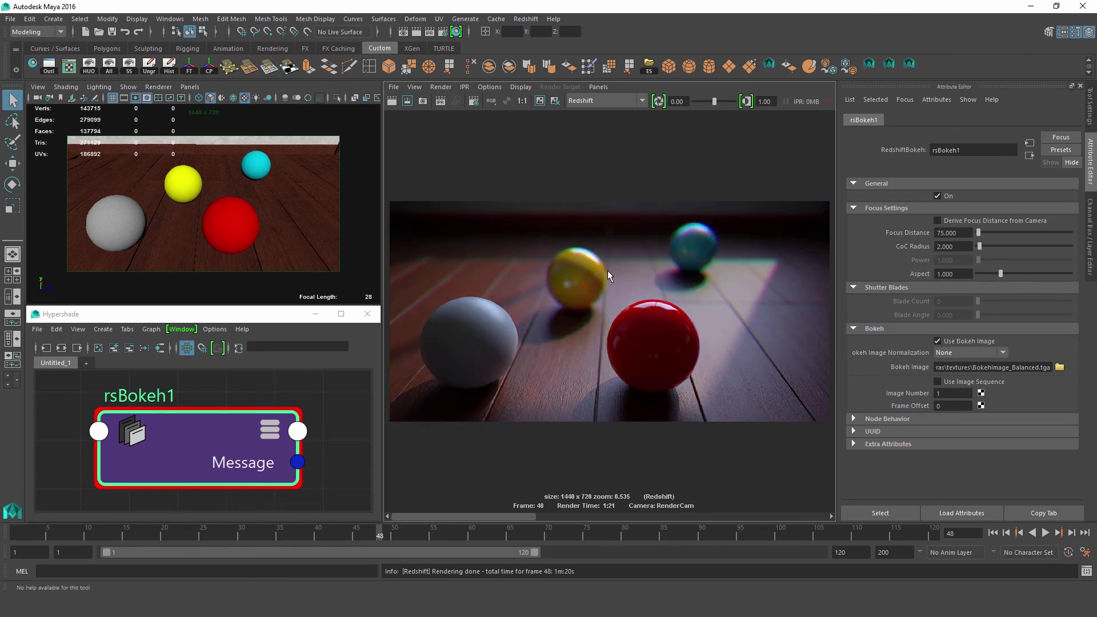
Step: Examine the blurred yellow and blue balls up close and compare the bokeh-image render with the kept one
scroll(608, 270, up, 5)
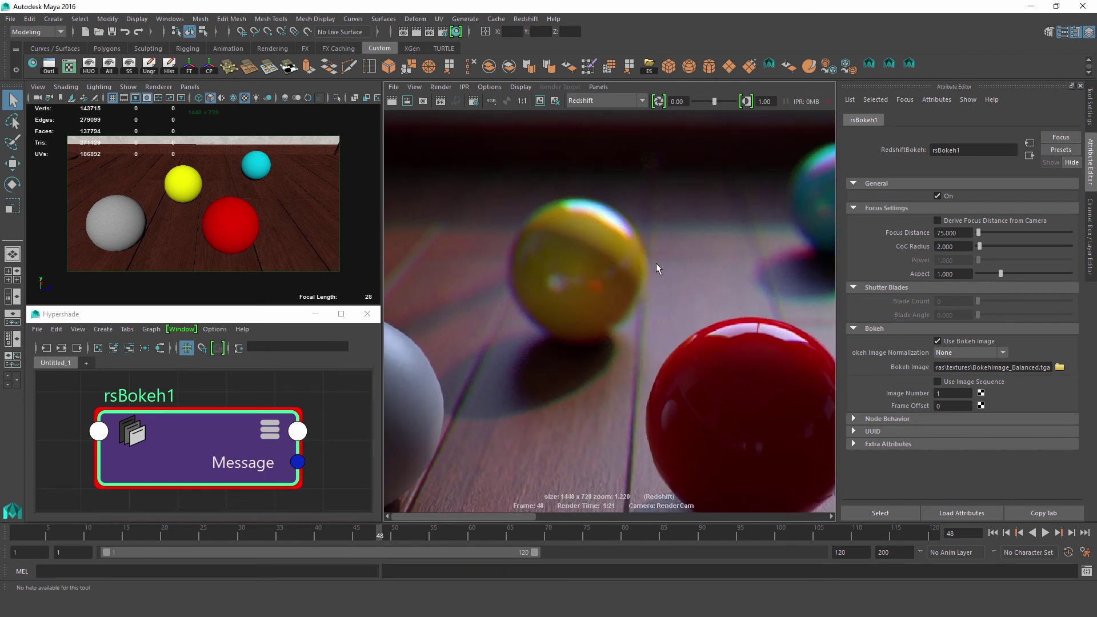
alt+middle_drag(657, 262, 515, 308)
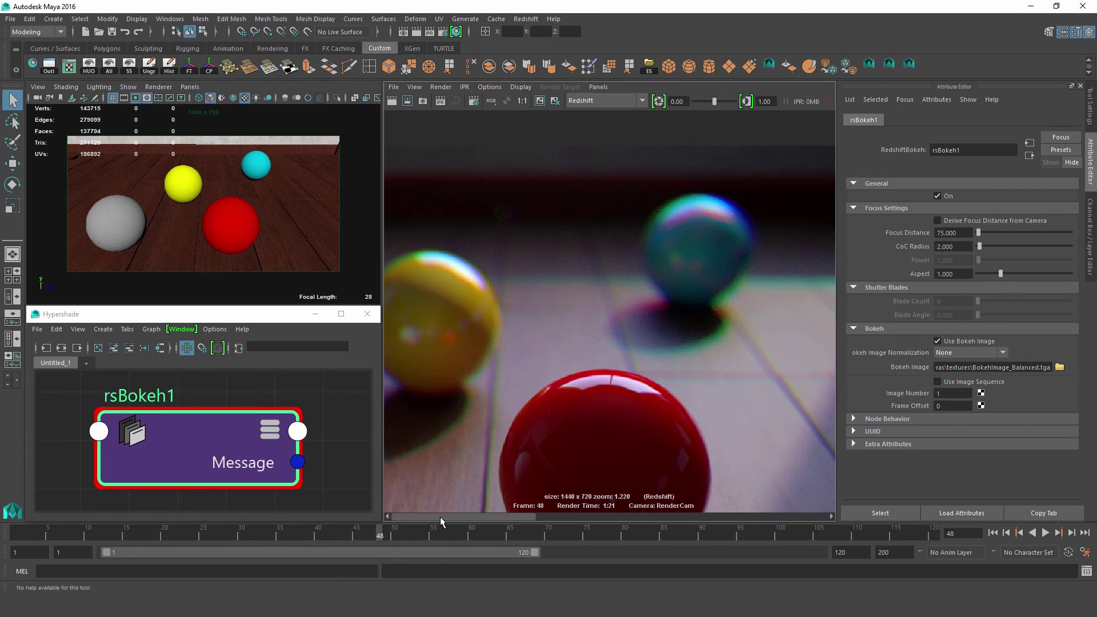
drag(471, 507, 542, 512)
scroll(594, 317, down, 5)
drag(508, 512, 532, 516)
alt+middle_drag(558, 453, 602, 422)
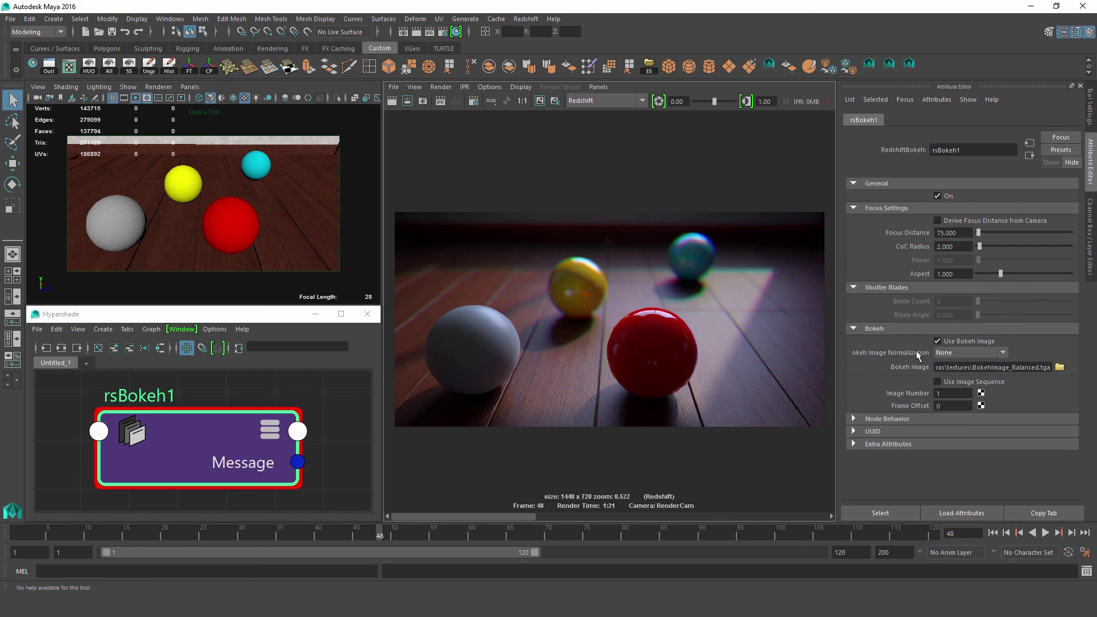
Step: Try Unit Intensity as the bokeh image normalization for comparison, and switch it to White Color Sum
click(951, 354)
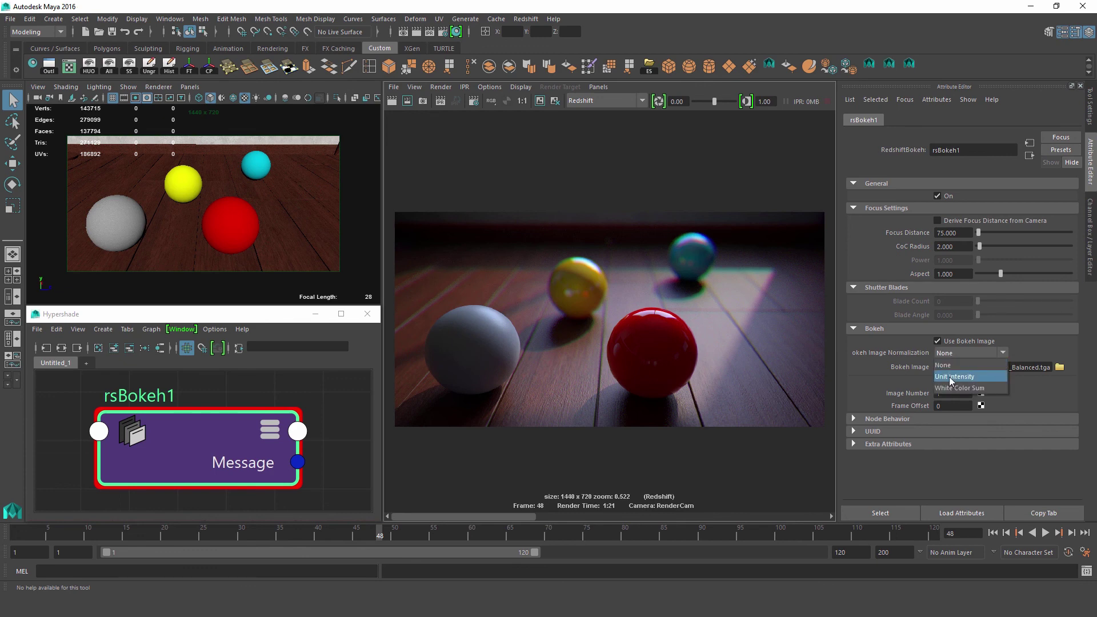
click(950, 376)
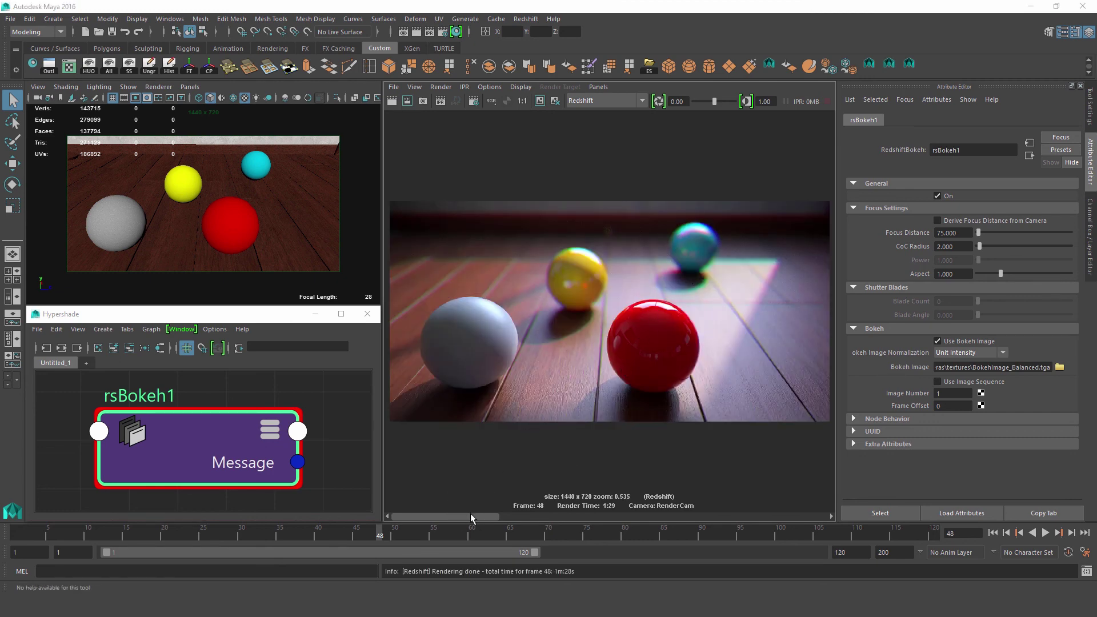
mouse_move(499, 516)
mouse_down()
mouse_move(551, 507)
mouse_move(482, 514)
mouse_up()
click(982, 353)
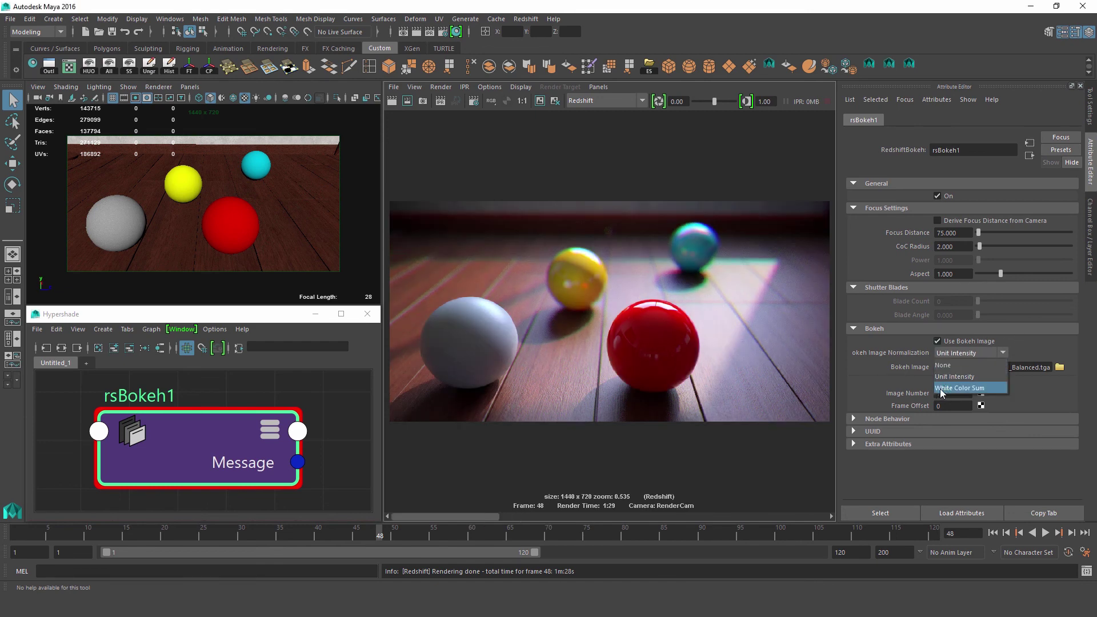
click(976, 391)
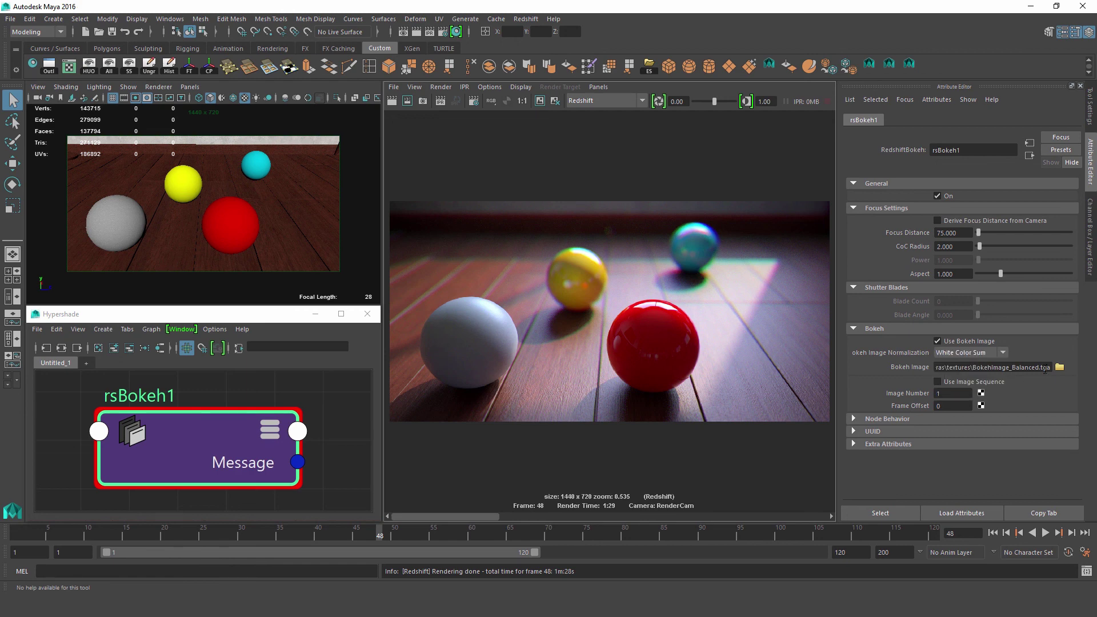